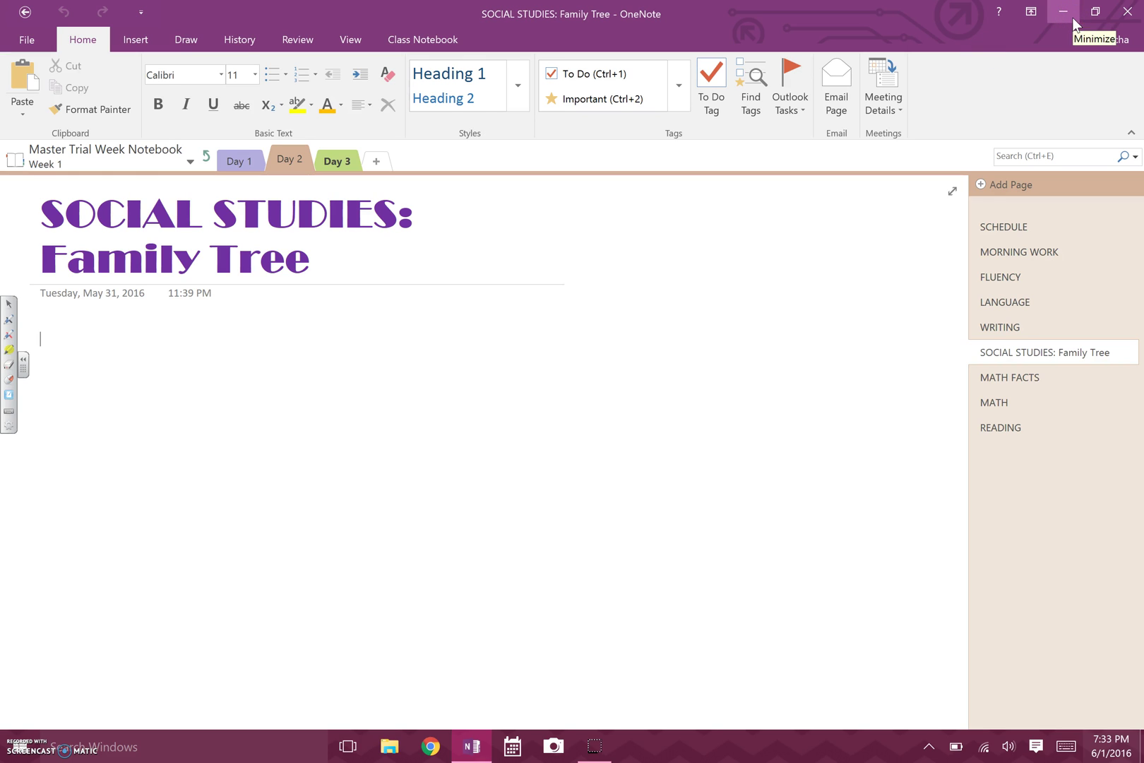
Minimize OneNote to reveal the desktop and select the Word 2016 icon.
{"action": "left_click", "coordinate": [1065, 18]}
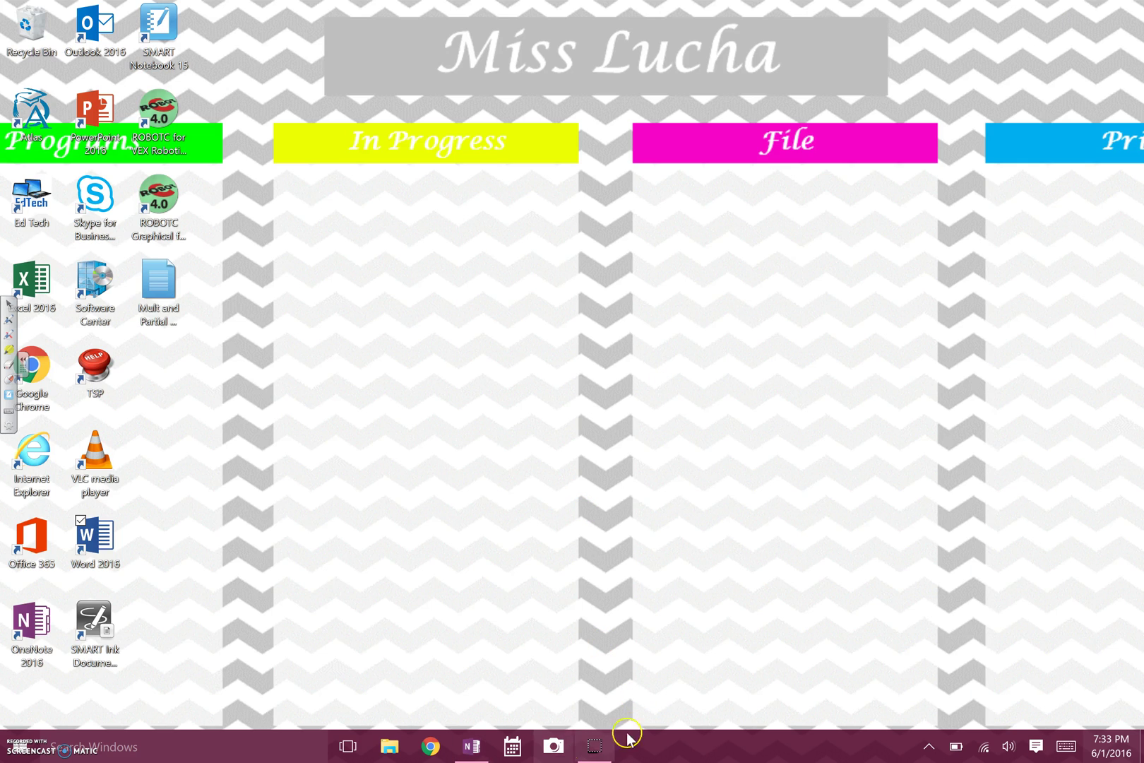
{"action": "left_click", "coordinate": [469, 747]}
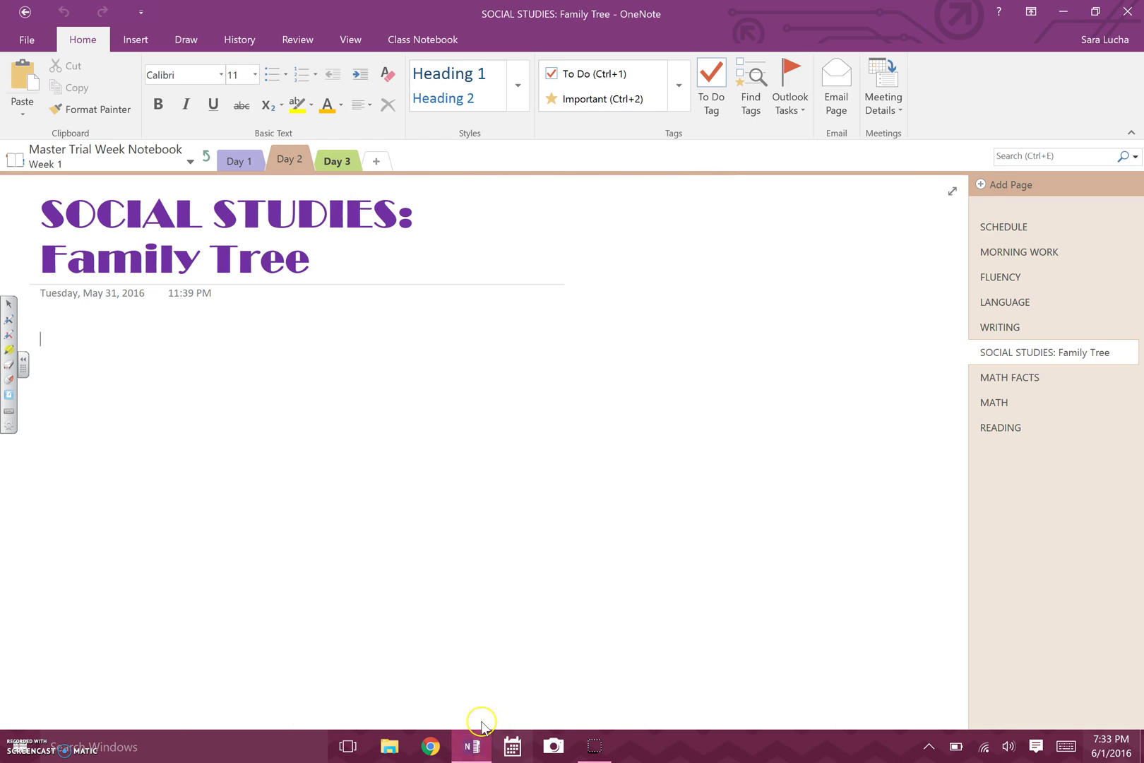
{"action": "left_click", "coordinate": [468, 745]}
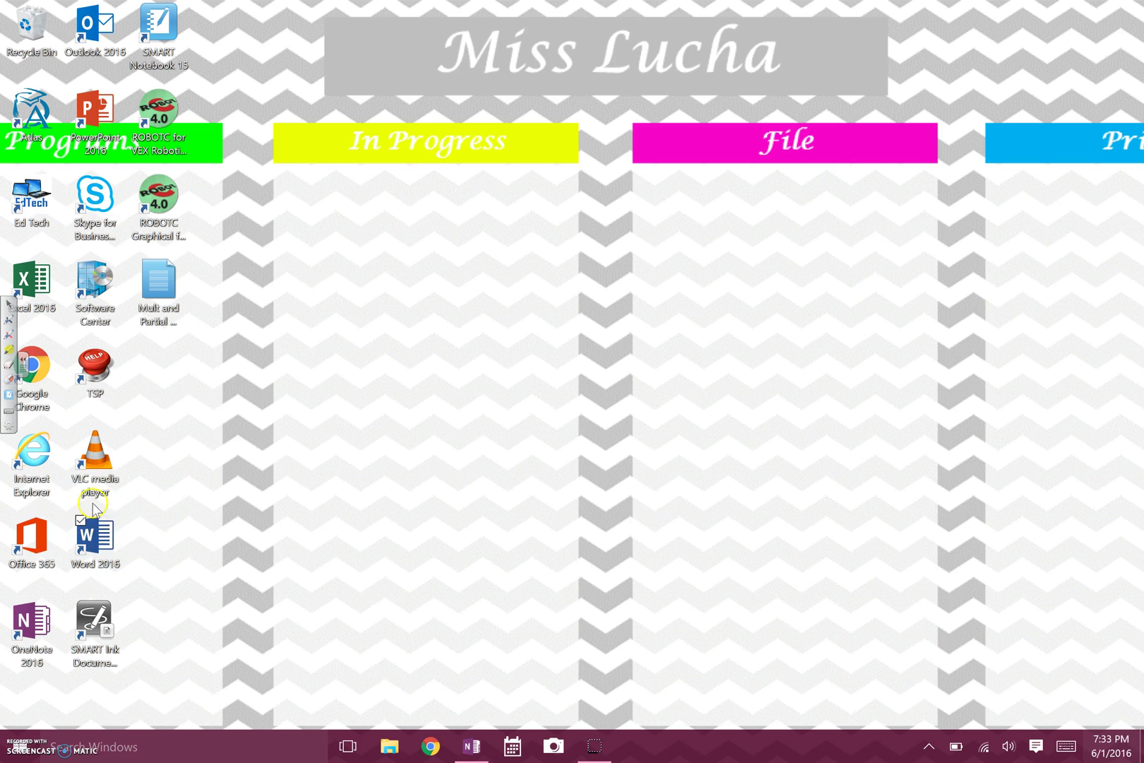
{"action": "left_click", "coordinate": [21, 750]}
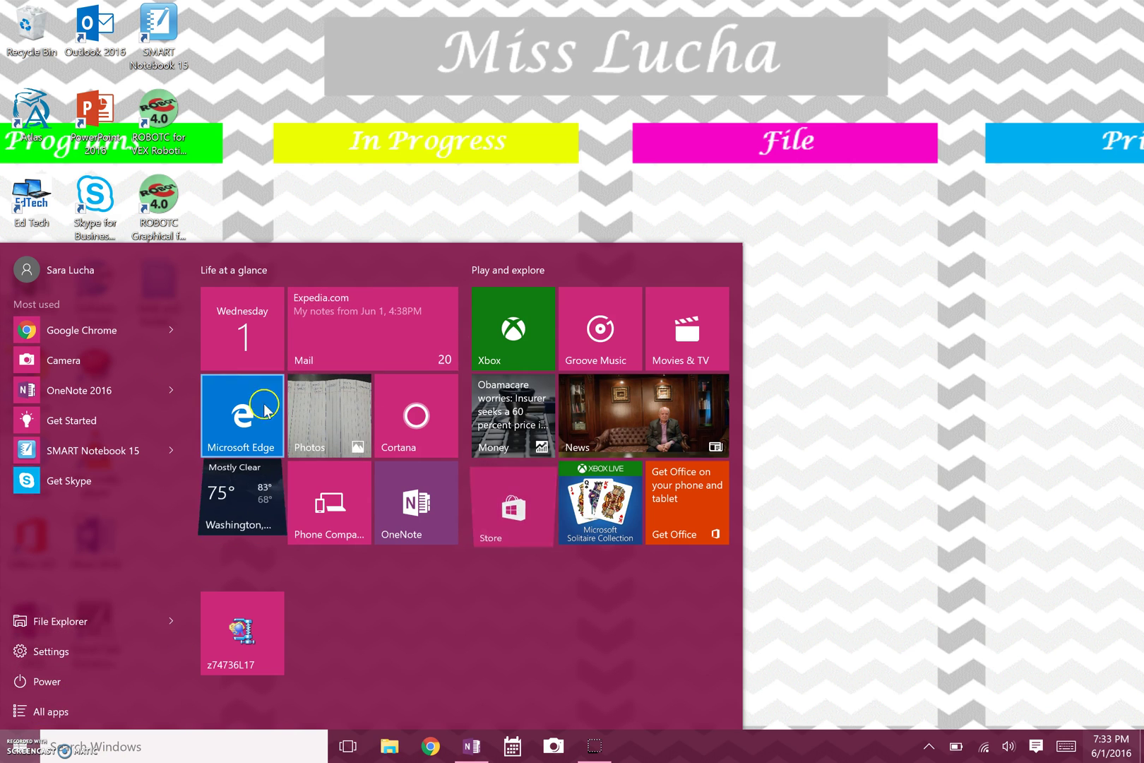
{"action": "left_click", "coordinate": [481, 51]}
{"action": "left_click", "coordinate": [99, 537]}
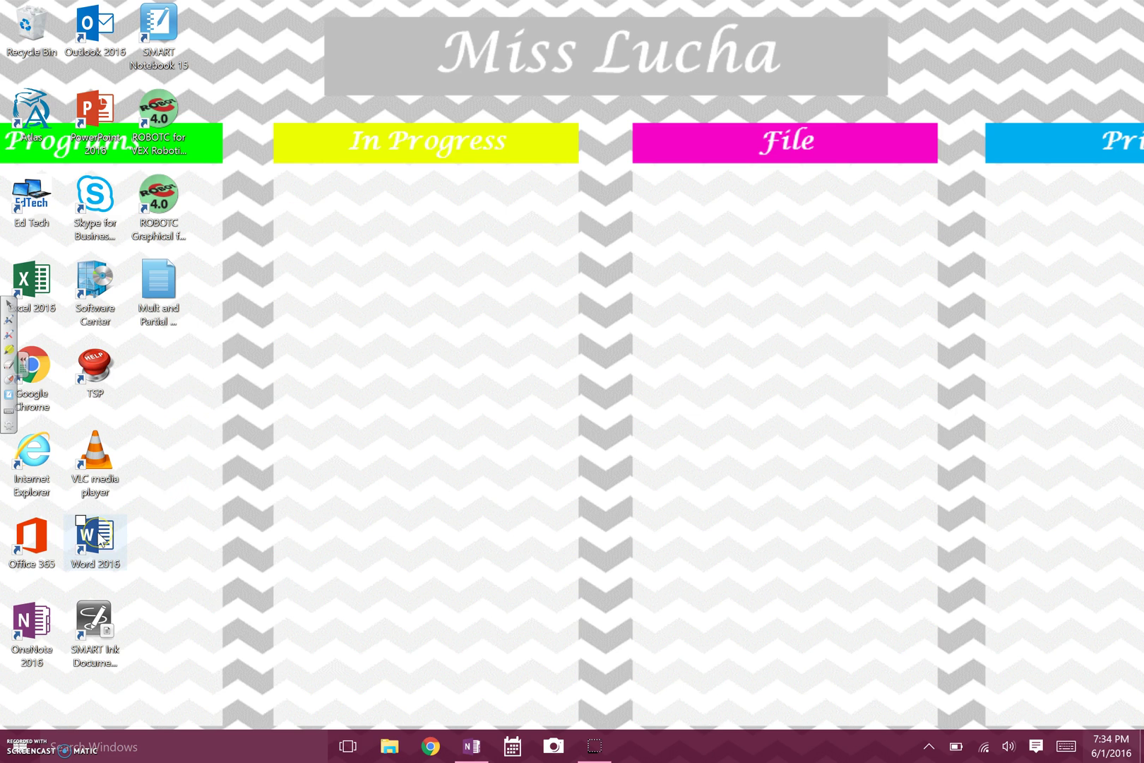
Launch Word 2016 and create a new blank document.
{"action": "double_click", "coordinate": [118, 539]}
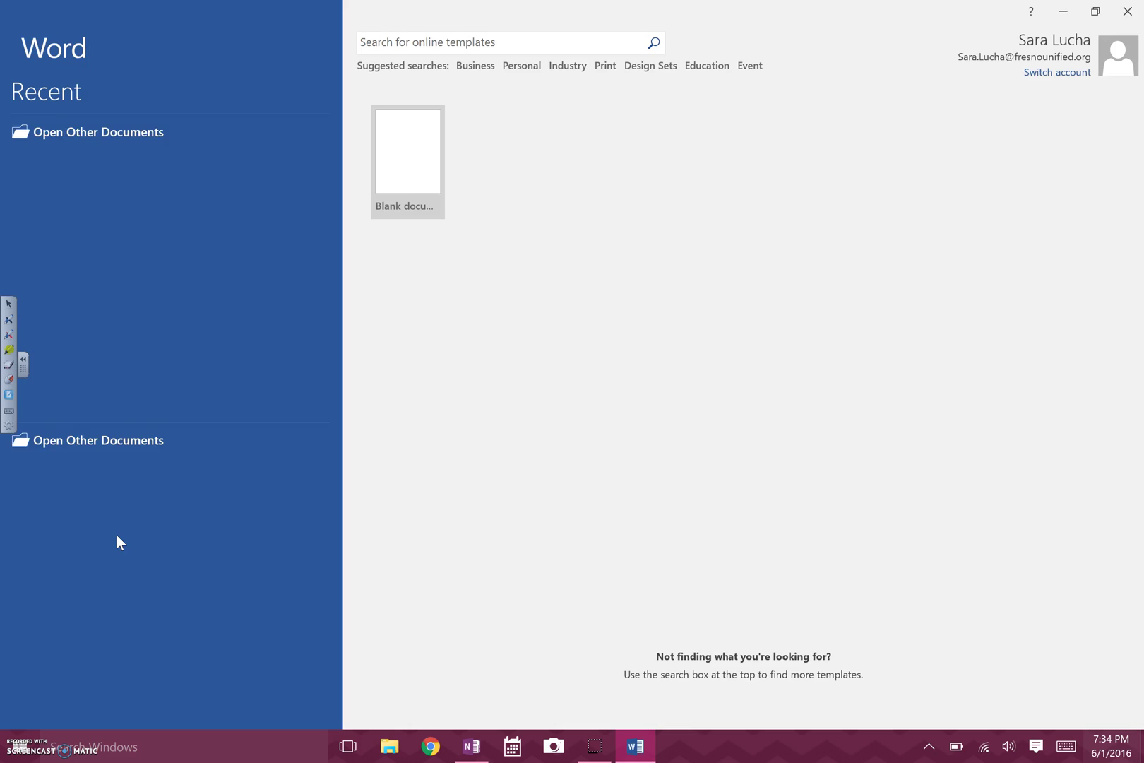
{"action": "left_click", "coordinate": [399, 185]}
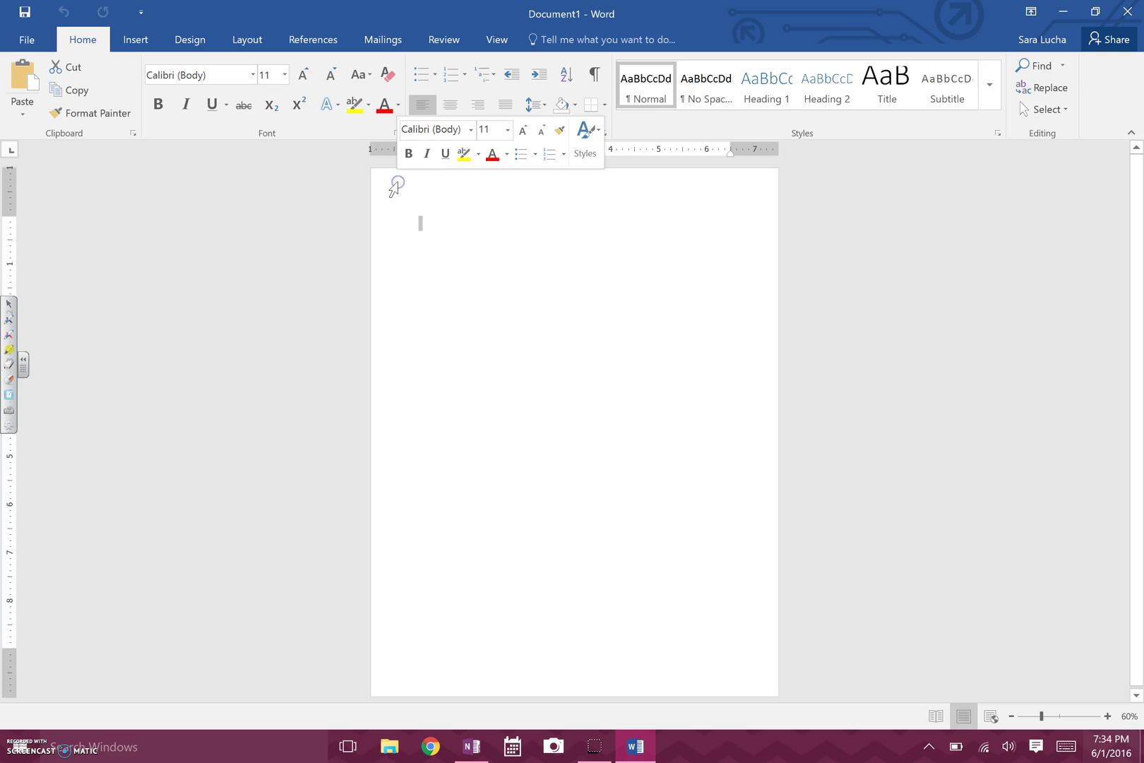
{"action": "left_click", "coordinate": [207, 192]}
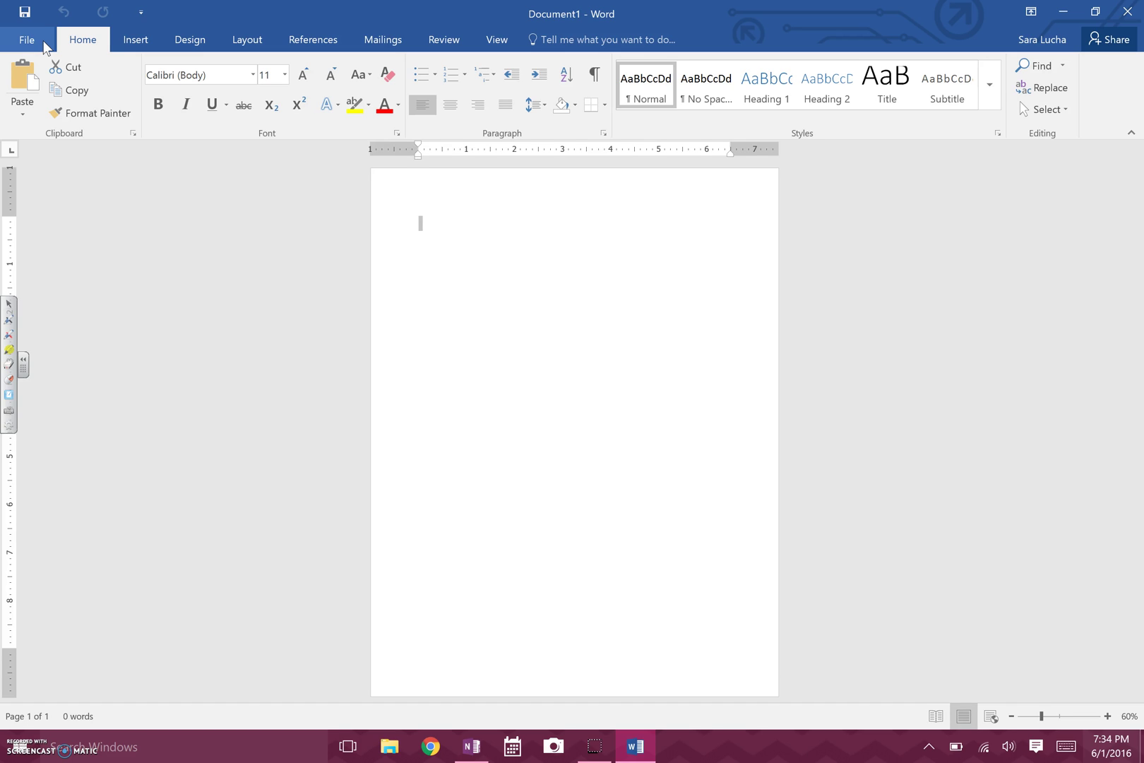
{"action": "left_click", "coordinate": [27, 40]}
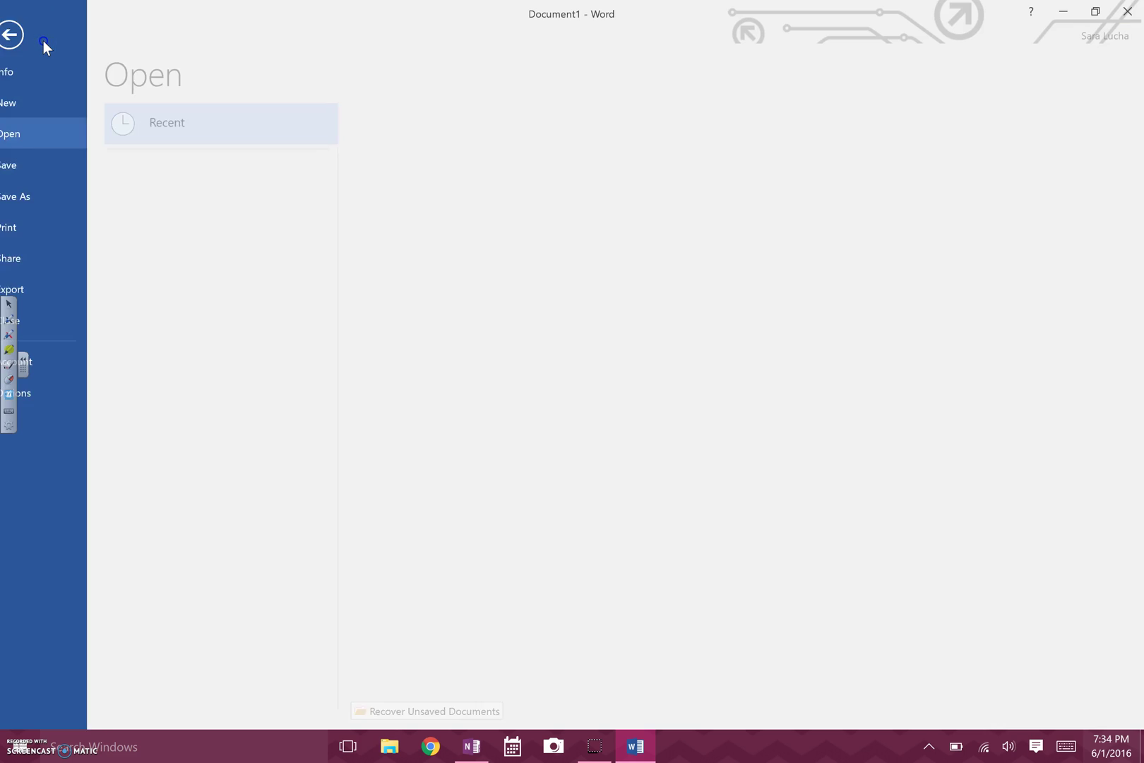
Save the document through This PC into the Desktop folder as family.lucha.
{"action": "left_click", "coordinate": [42, 207]}
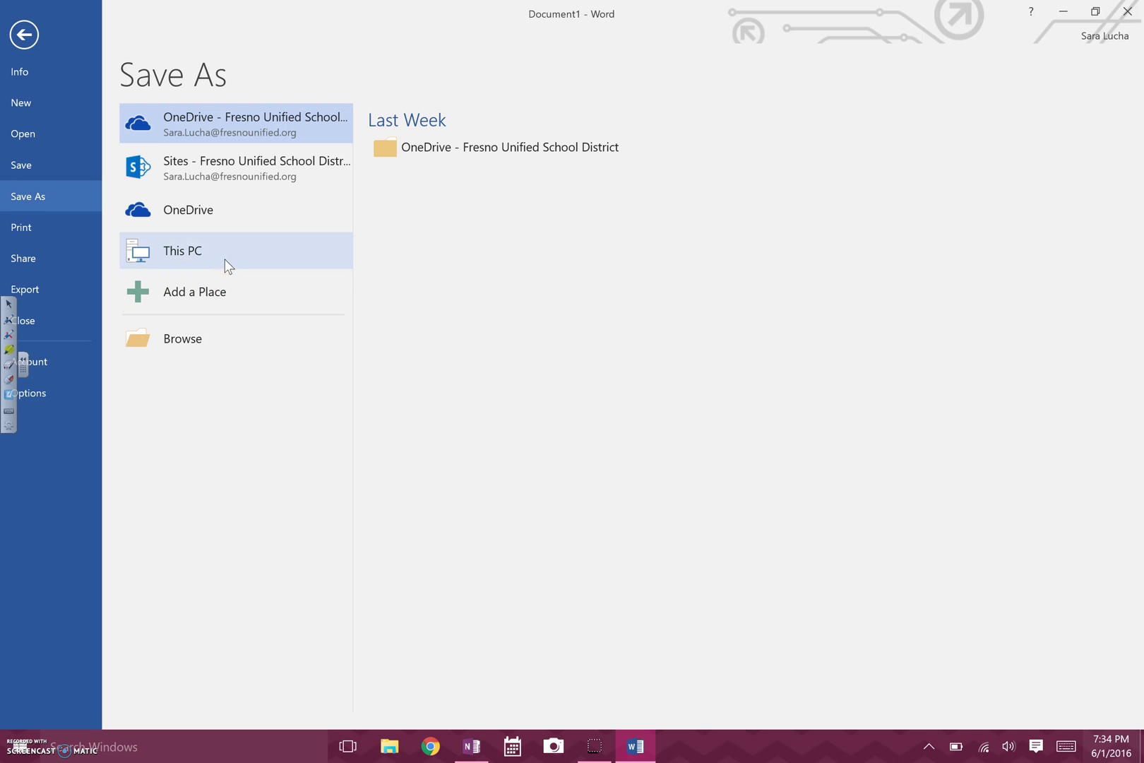
{"action": "left_click", "coordinate": [284, 215]}
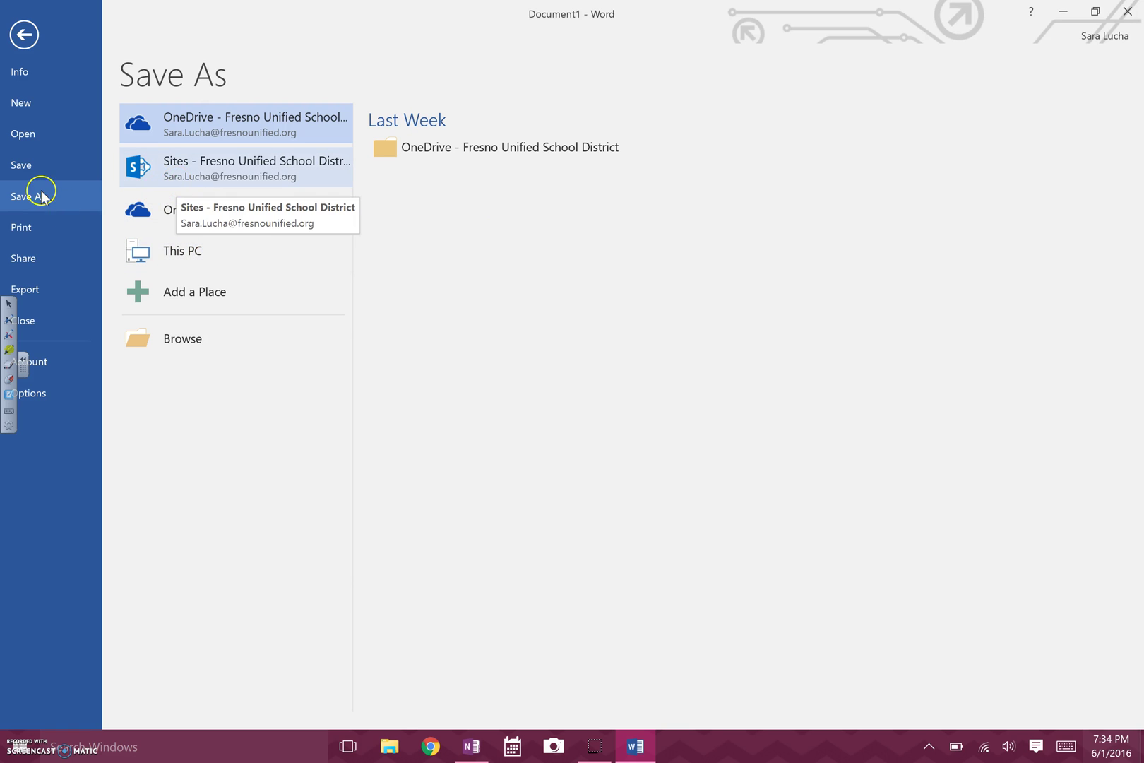
{"action": "left_click", "coordinate": [171, 249]}
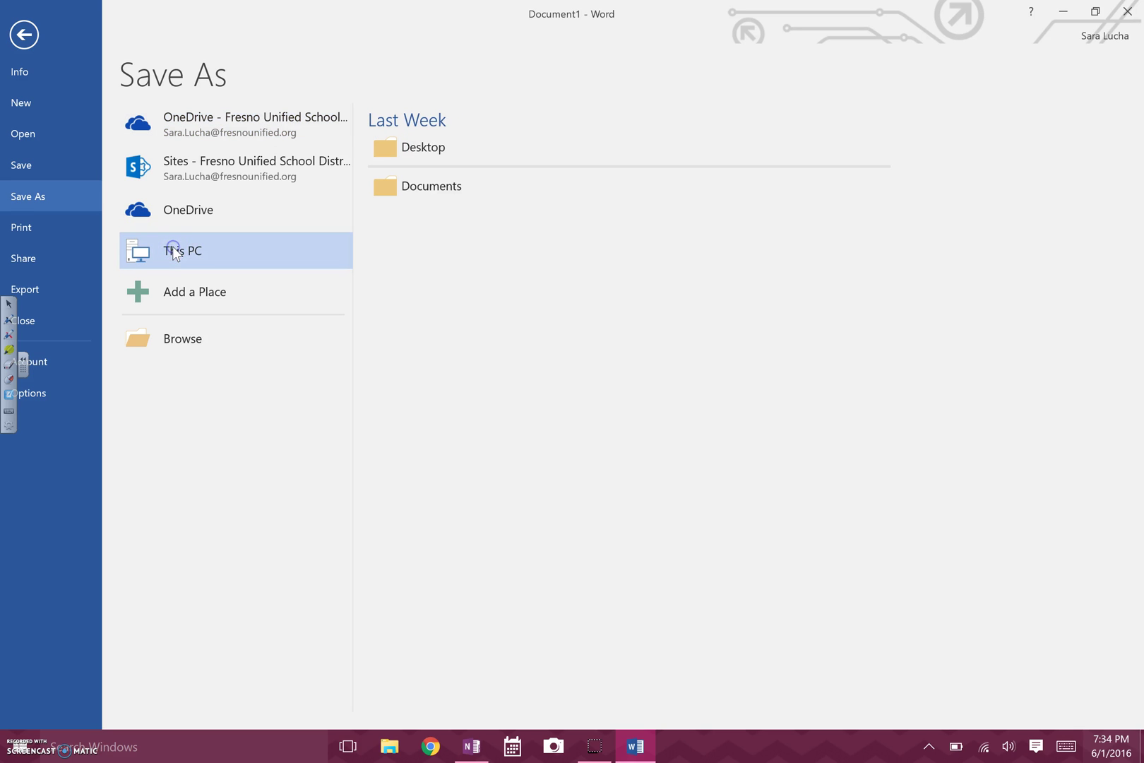
{"action": "left_click", "coordinate": [427, 144]}
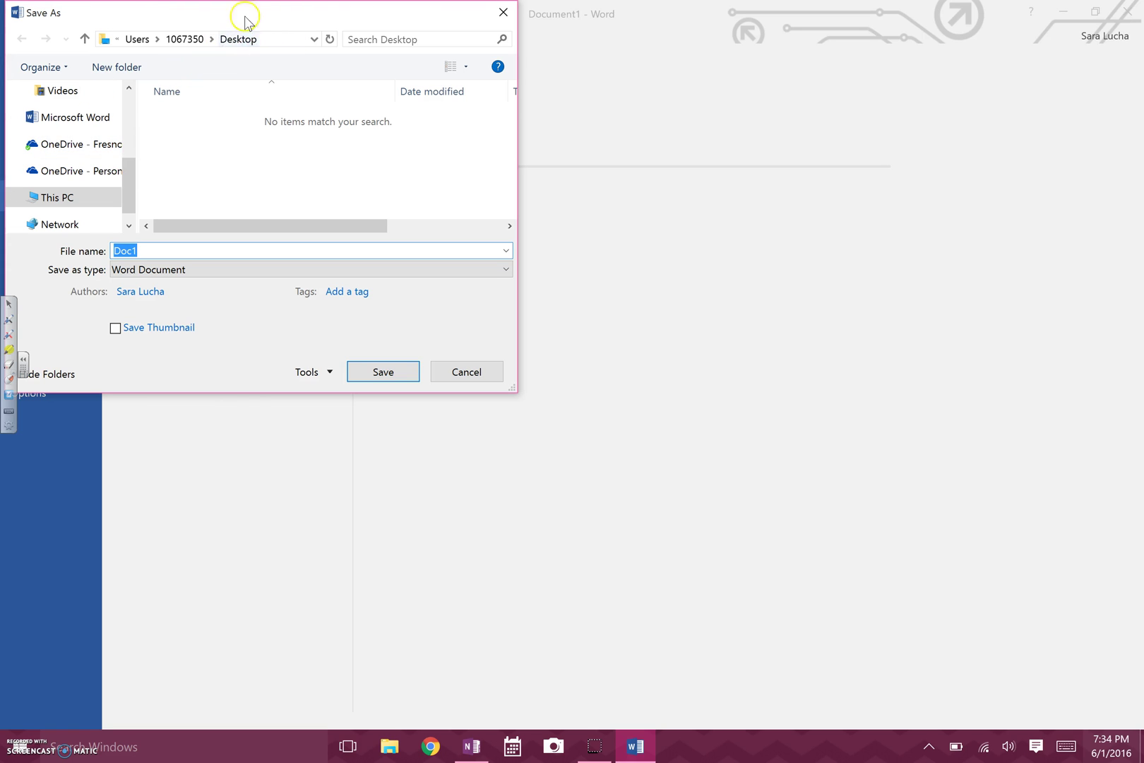
{"action": "left_click_drag", "start_coordinate": [128, 174], "coordinate": [130, 110]}
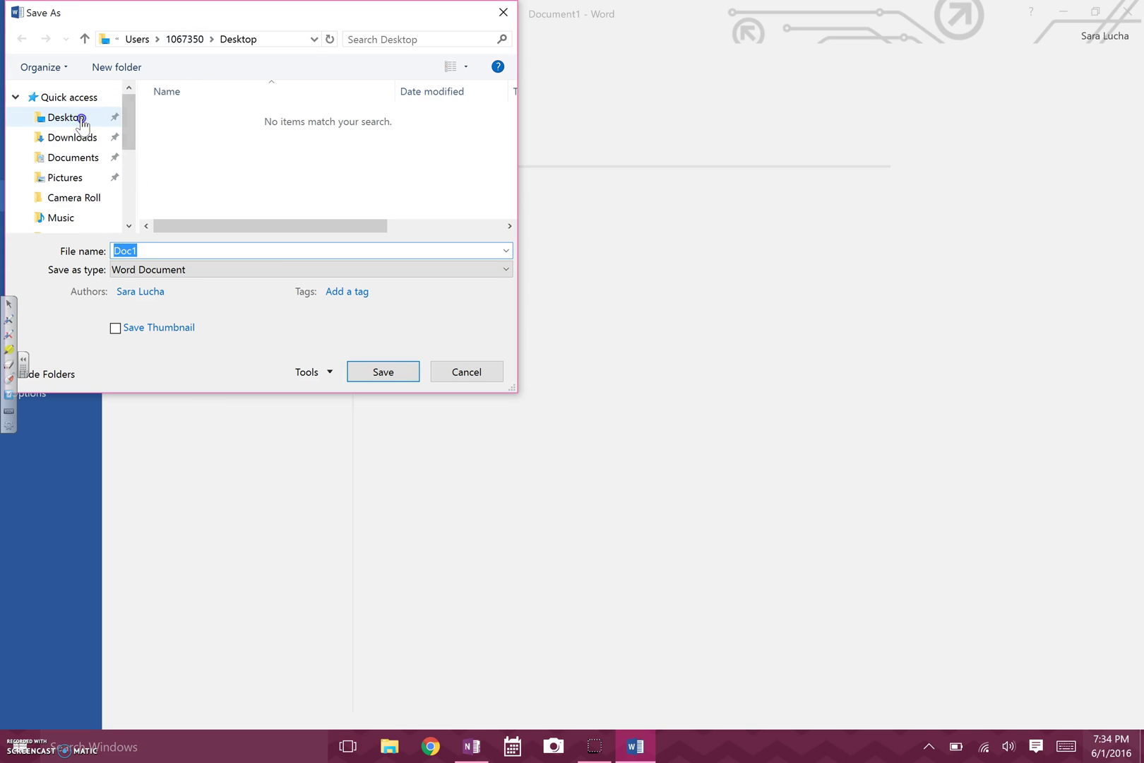
{"action": "left_click", "coordinate": [82, 118]}
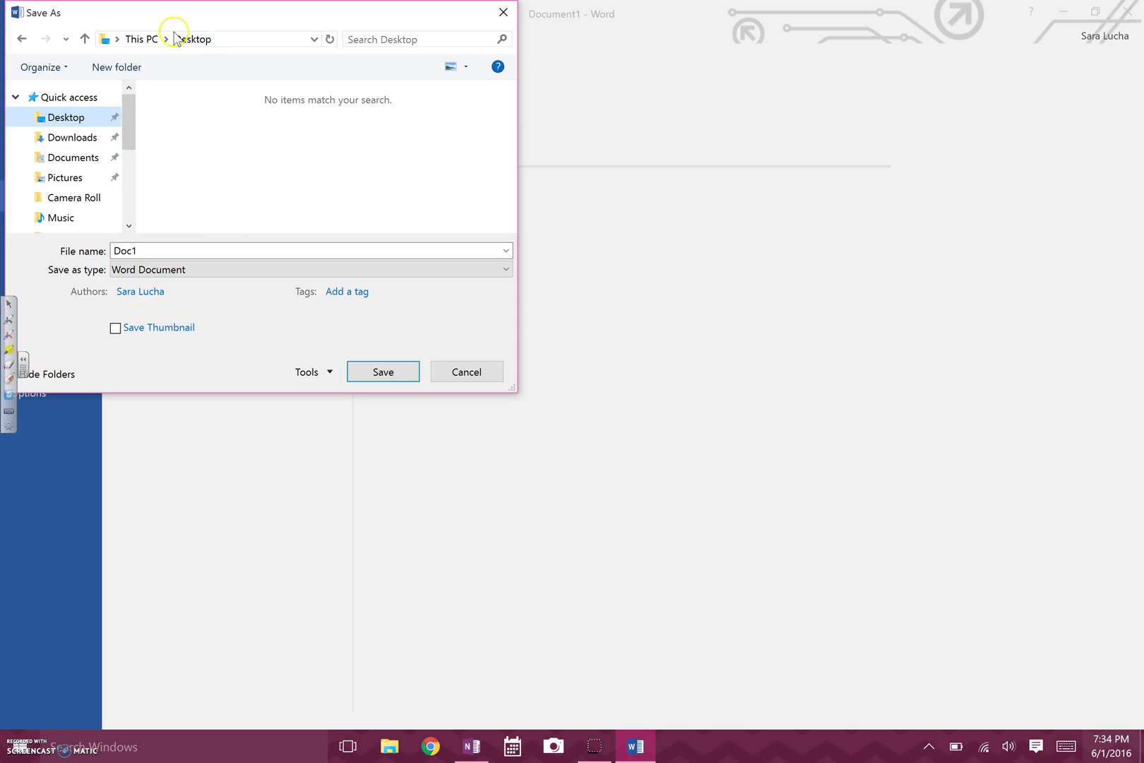
{"action": "double_click", "coordinate": [182, 251]}
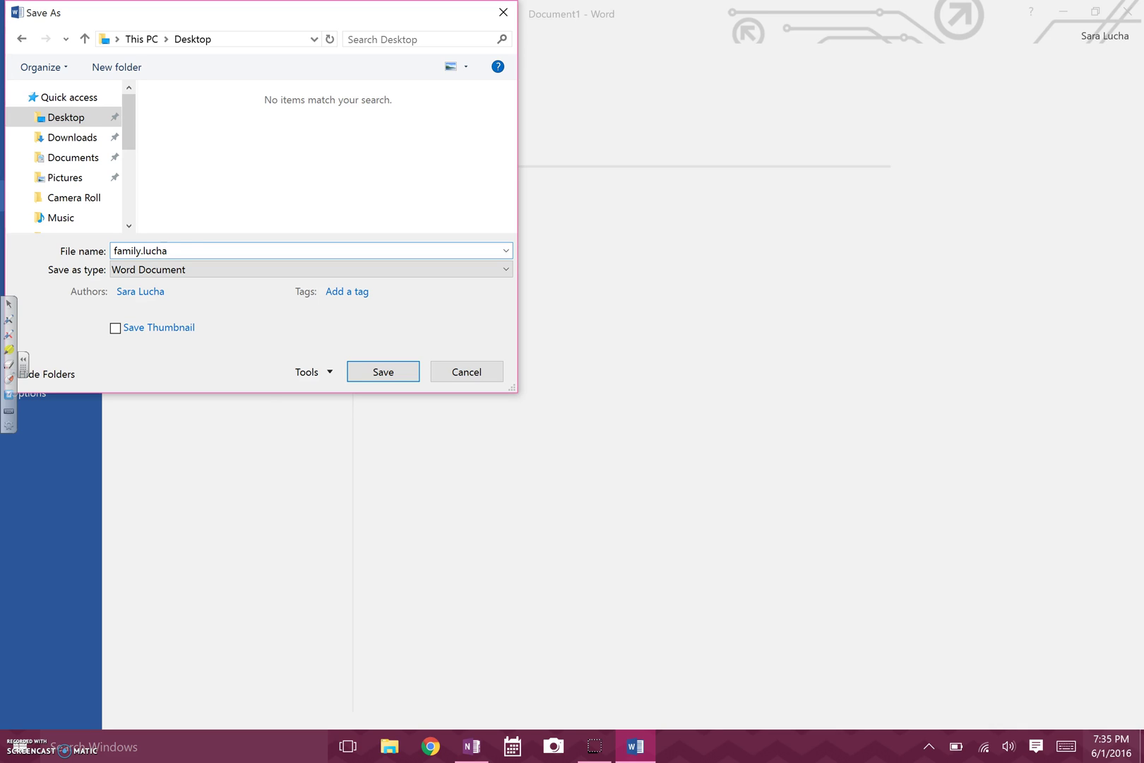
{"action": "left_click", "coordinate": [394, 374]}
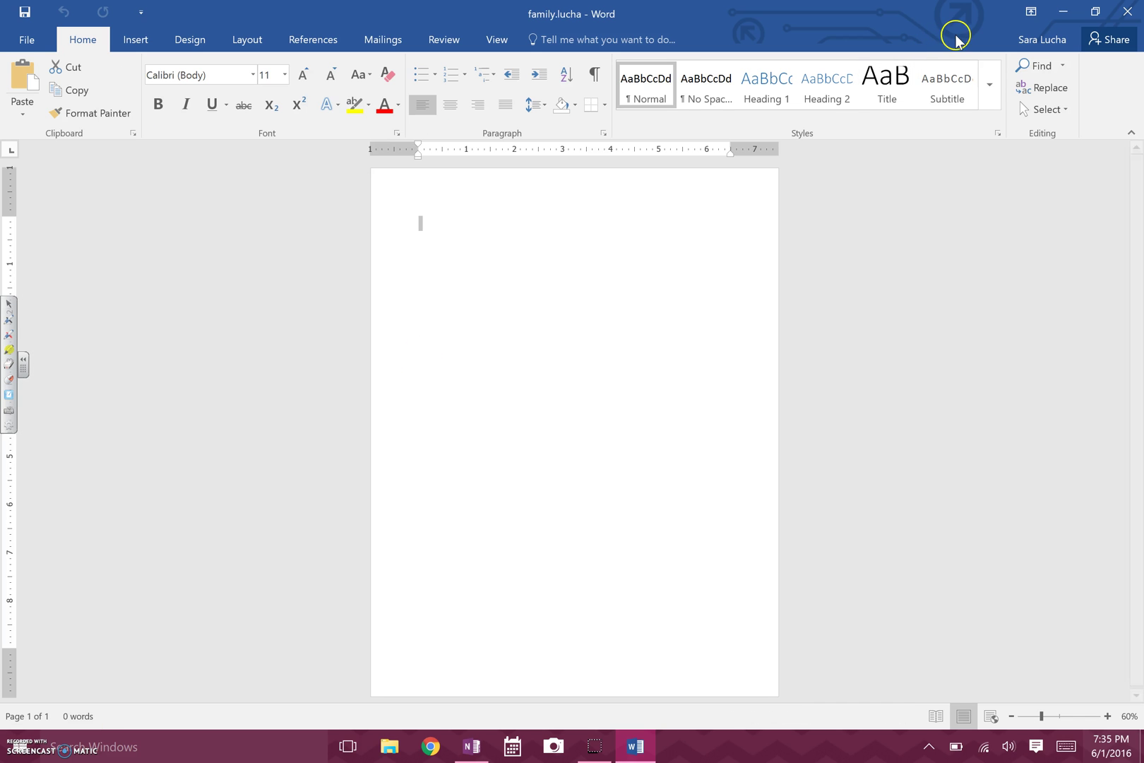
Minimize and restore Word, then center-align the empty first line of family.lucha.
{"action": "left_click", "coordinate": [1064, 11]}
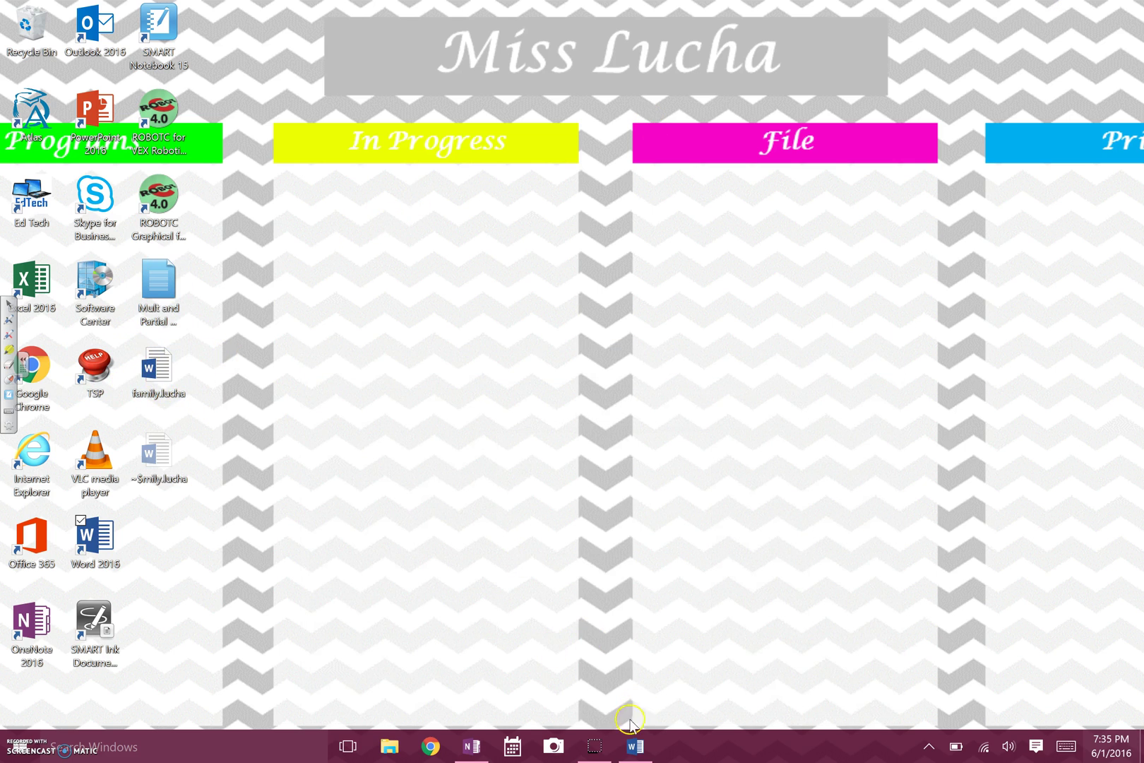
{"action": "left_click", "coordinate": [635, 746]}
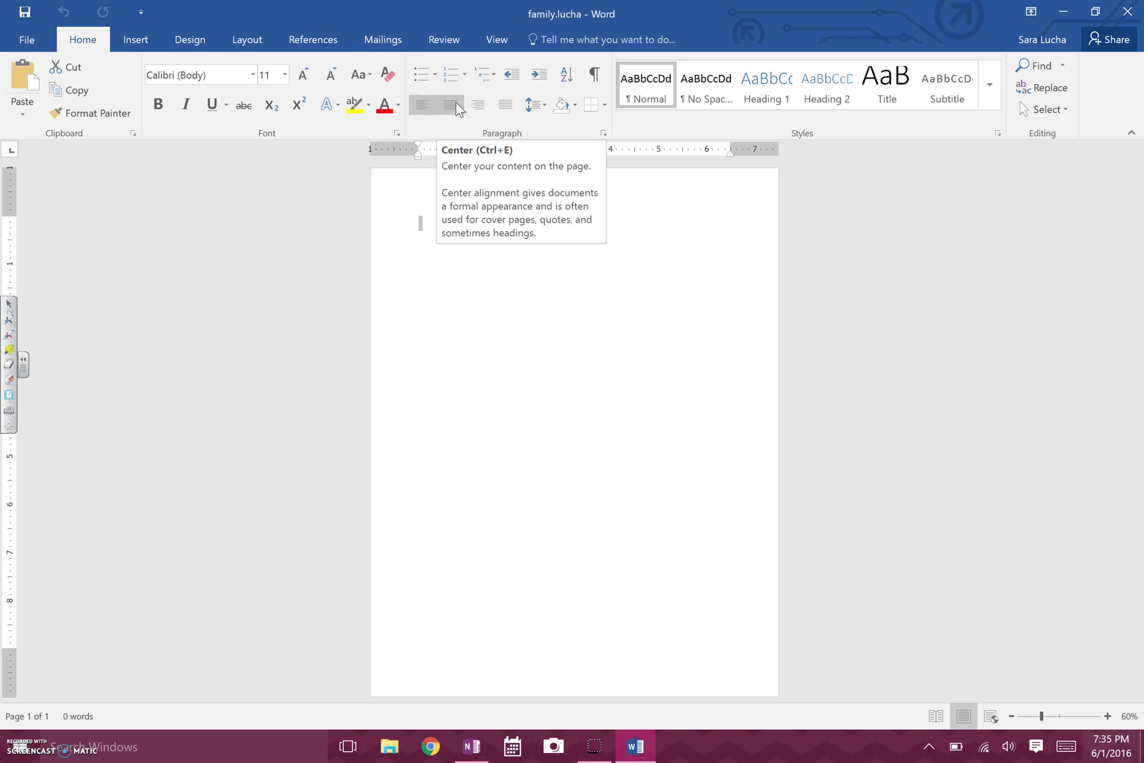
{"action": "left_click", "coordinate": [457, 107]}
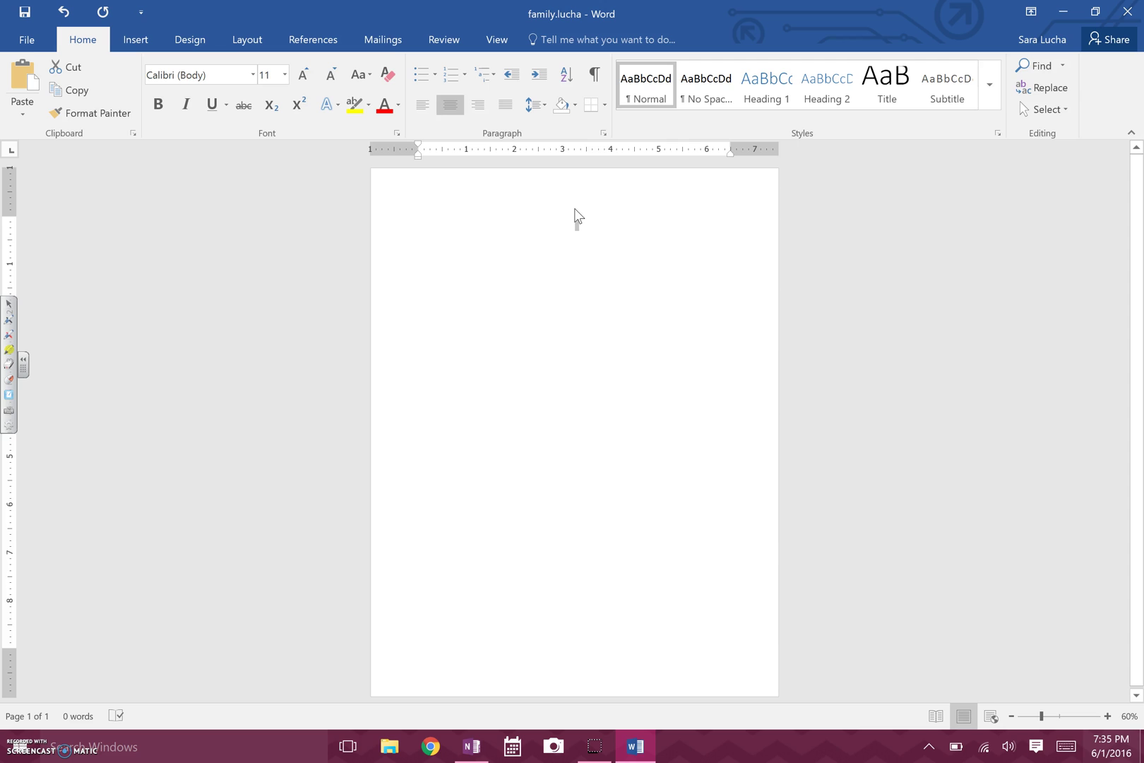
Switch the font to Bodoni MT Black and type the 'Sara's Family Tree' heading.
{"action": "left_click", "coordinate": [254, 76]}
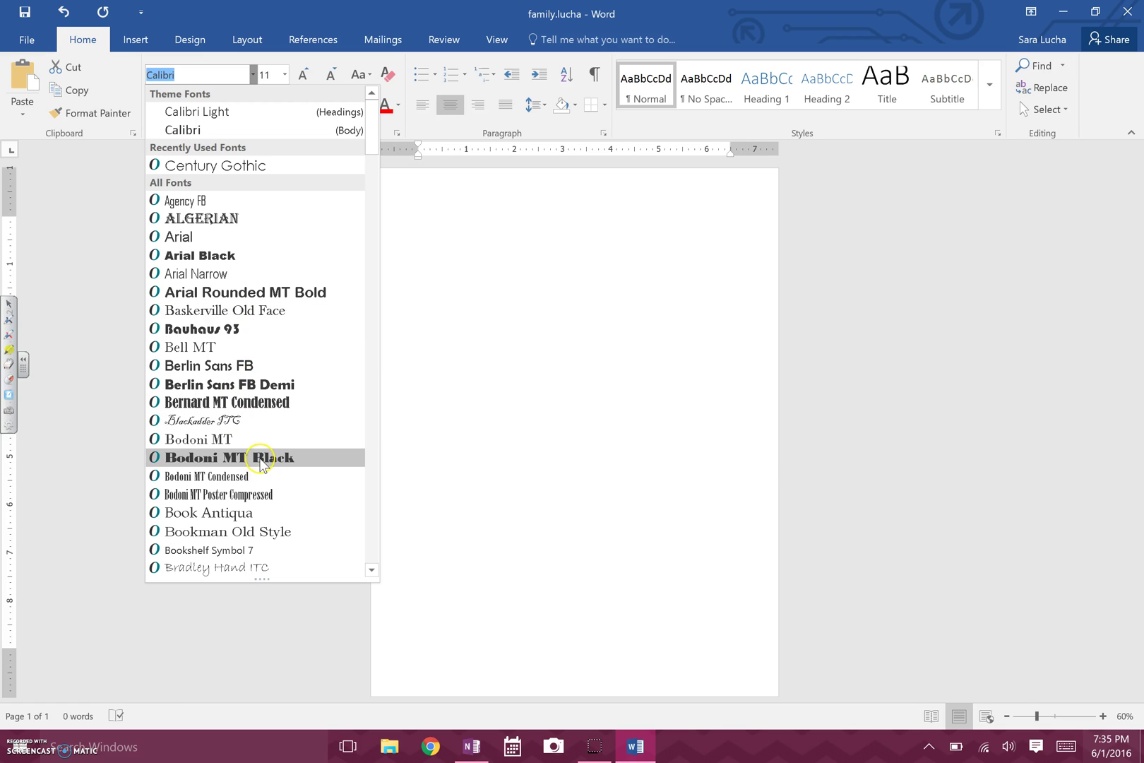
{"action": "left_click", "coordinate": [260, 459]}
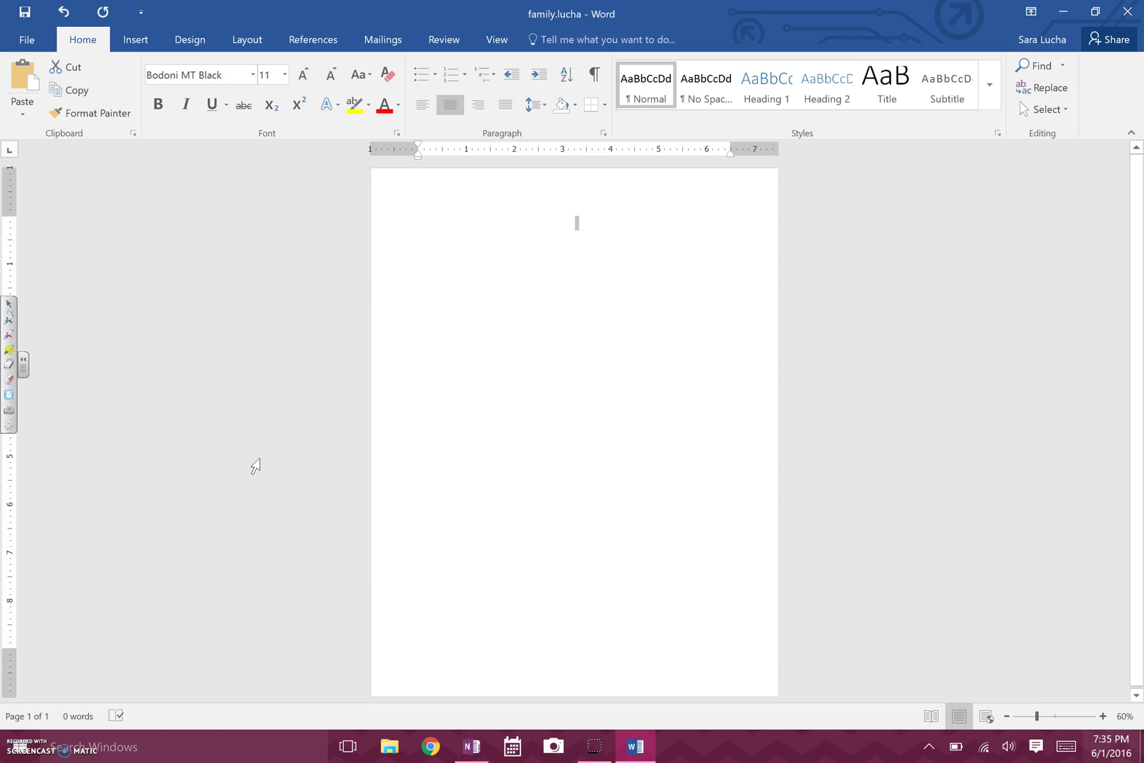
{"action": "type", "text": "s Family"}
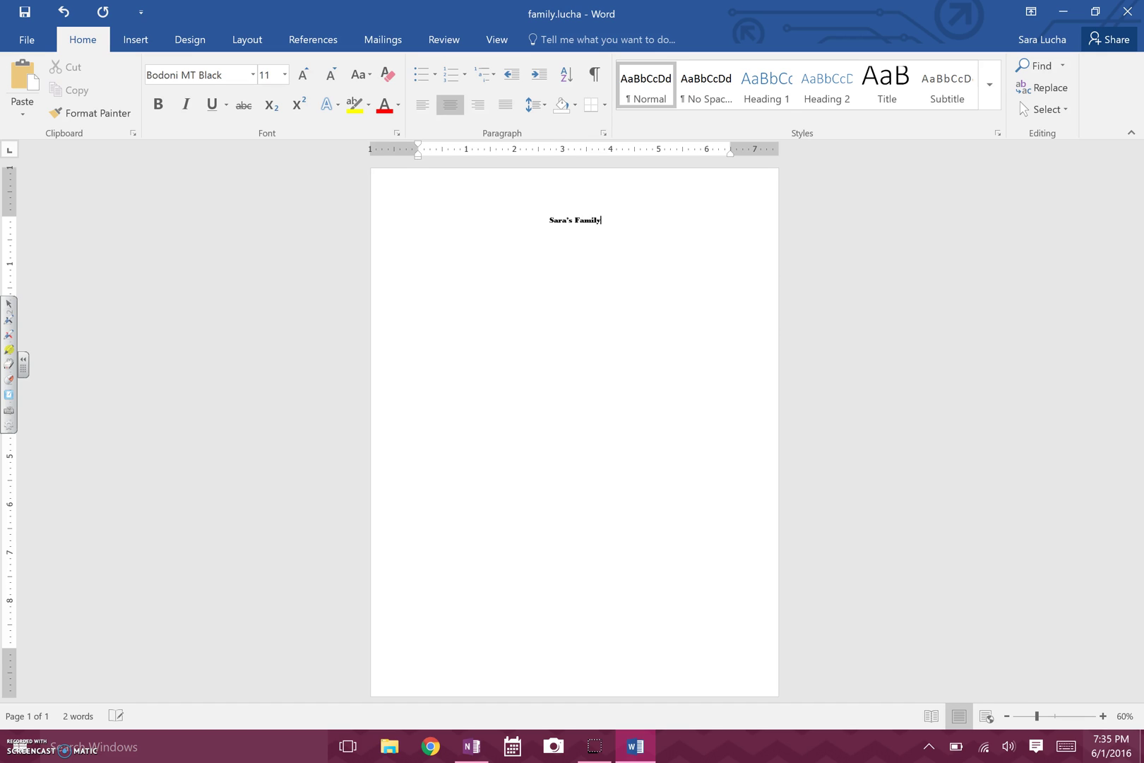
{"action": "type", "text": "ree"}
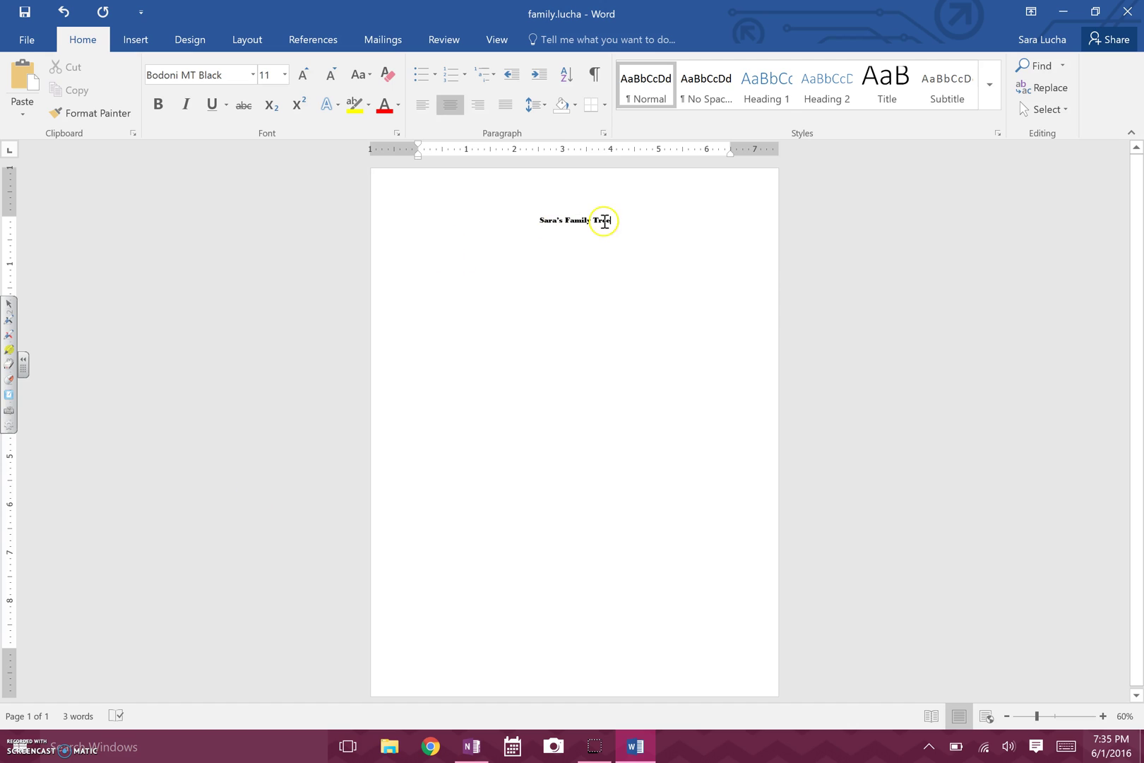
Make the whole heading 22 pt and green.
{"action": "double_click", "coordinate": [605, 221]}
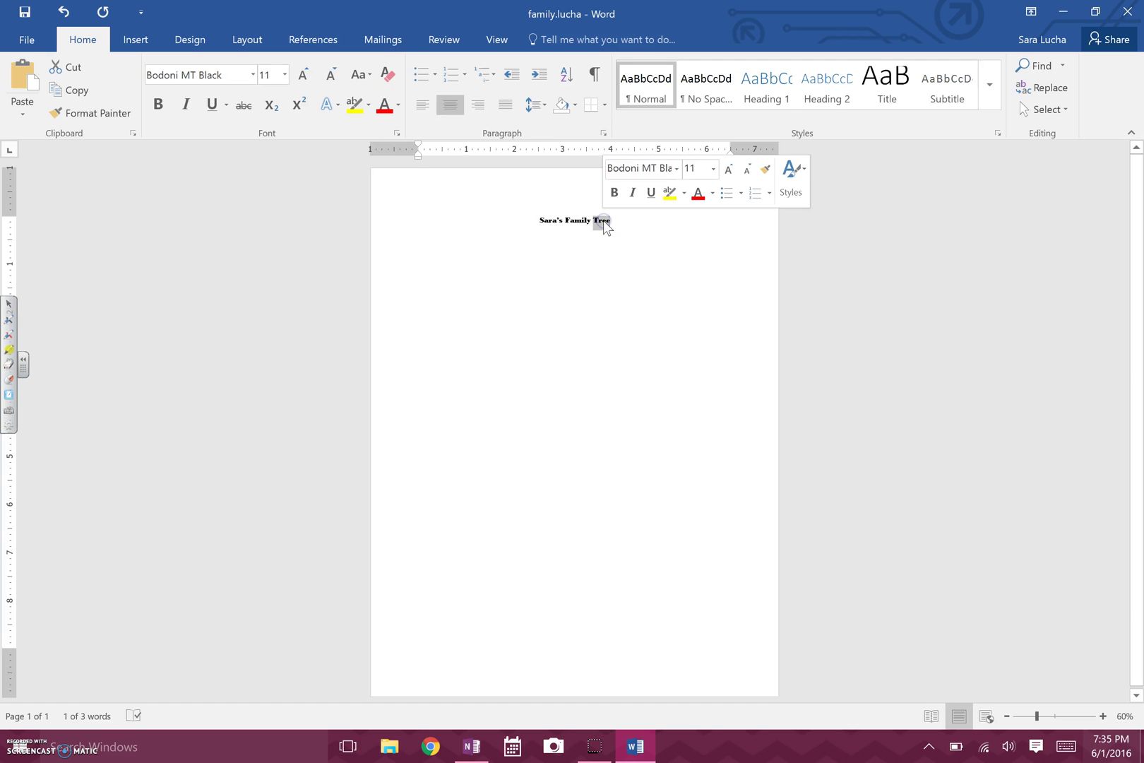
{"action": "left_click_drag", "start_coordinate": [612, 221], "coordinate": [523, 220]}
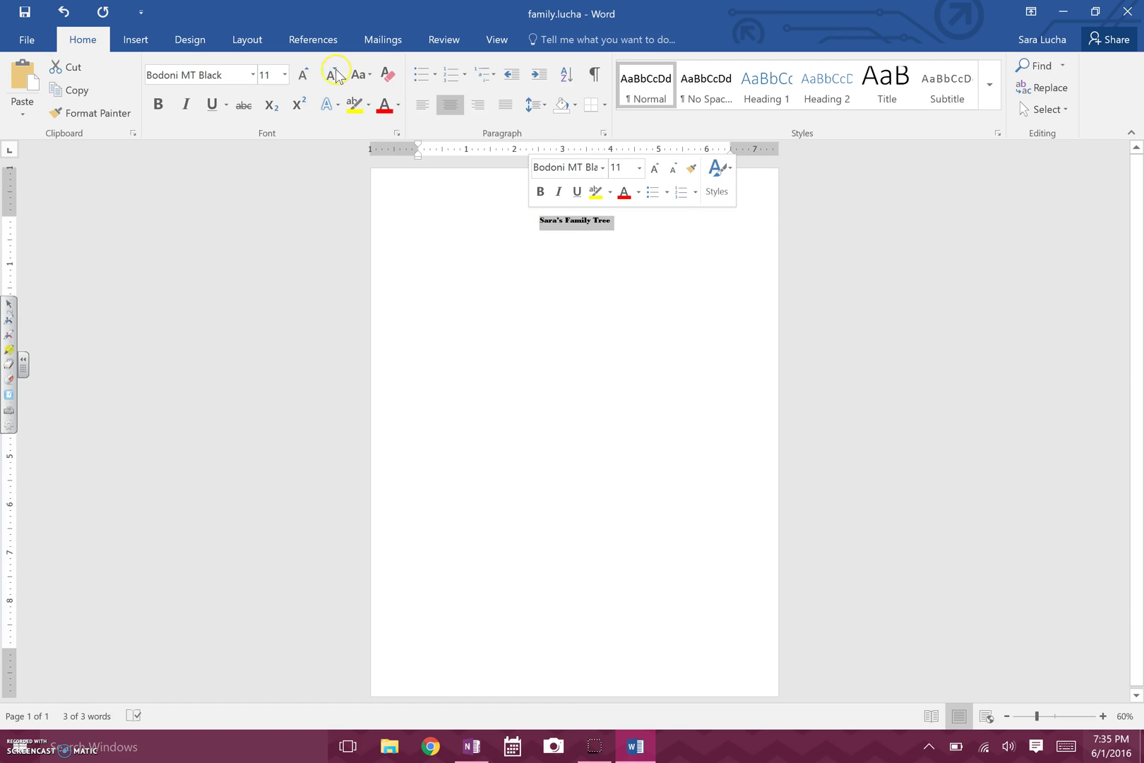
{"action": "left_click", "coordinate": [284, 74]}
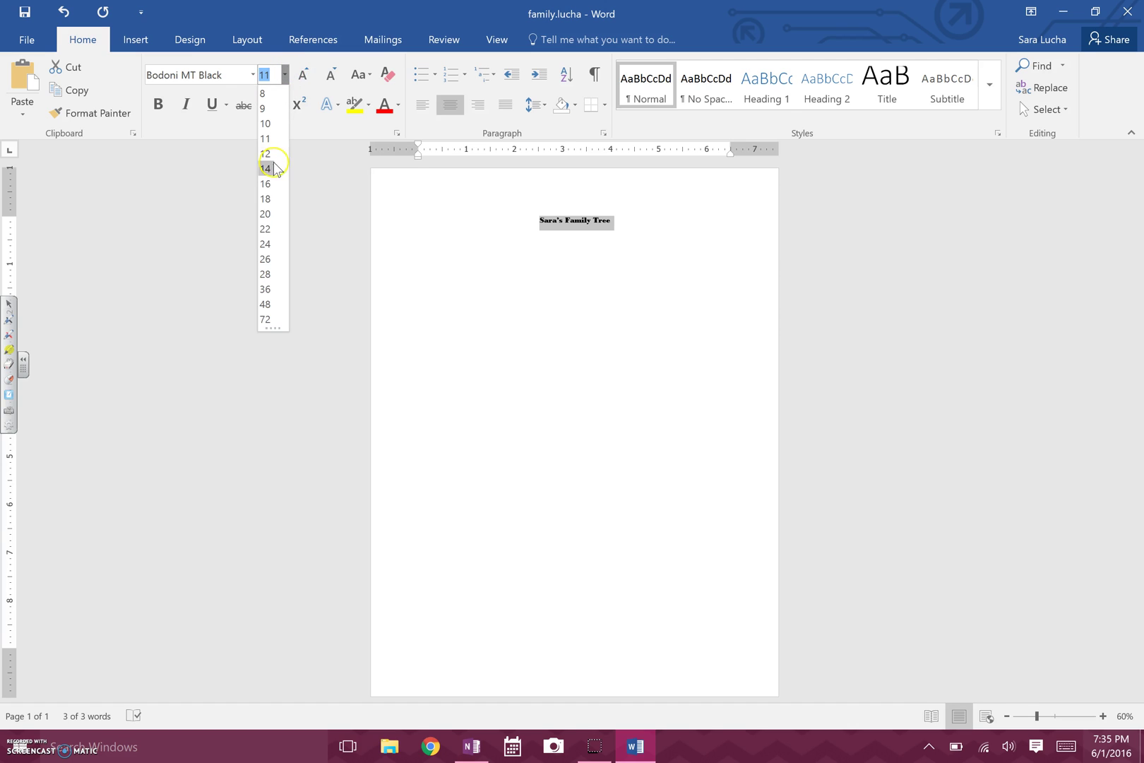
{"action": "left_click", "coordinate": [272, 229]}
{"action": "left_click", "coordinate": [399, 108]}
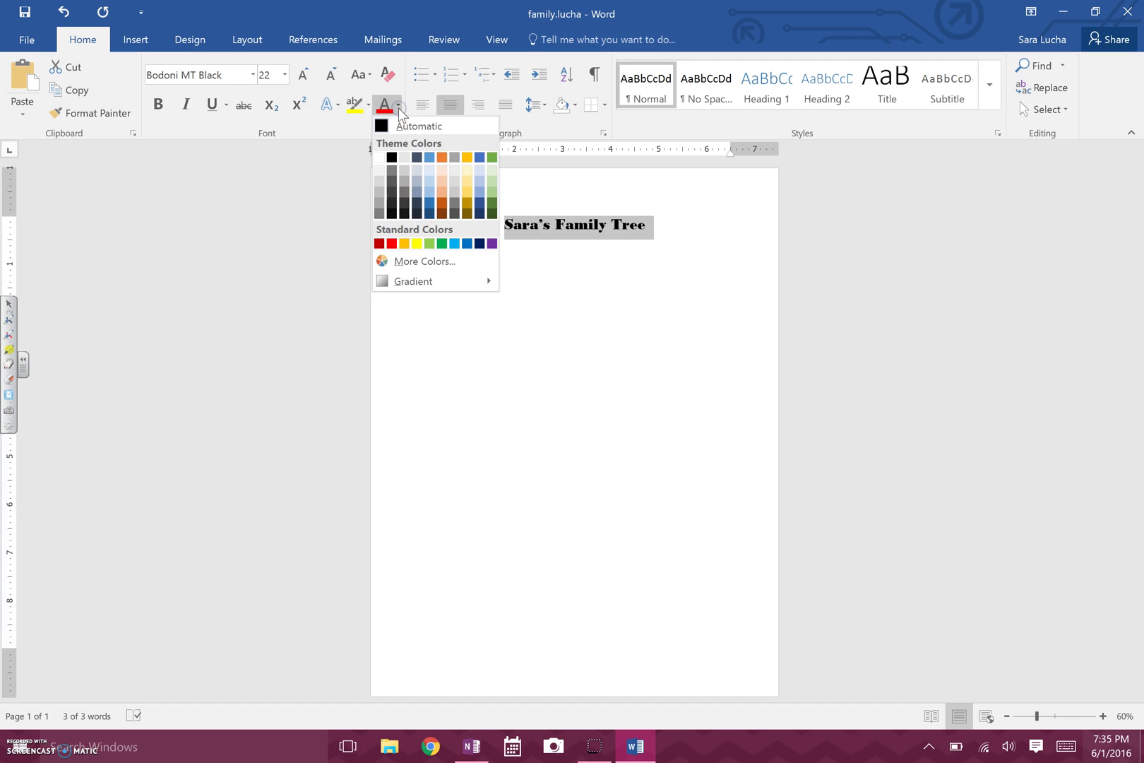
{"action": "left_click", "coordinate": [446, 243]}
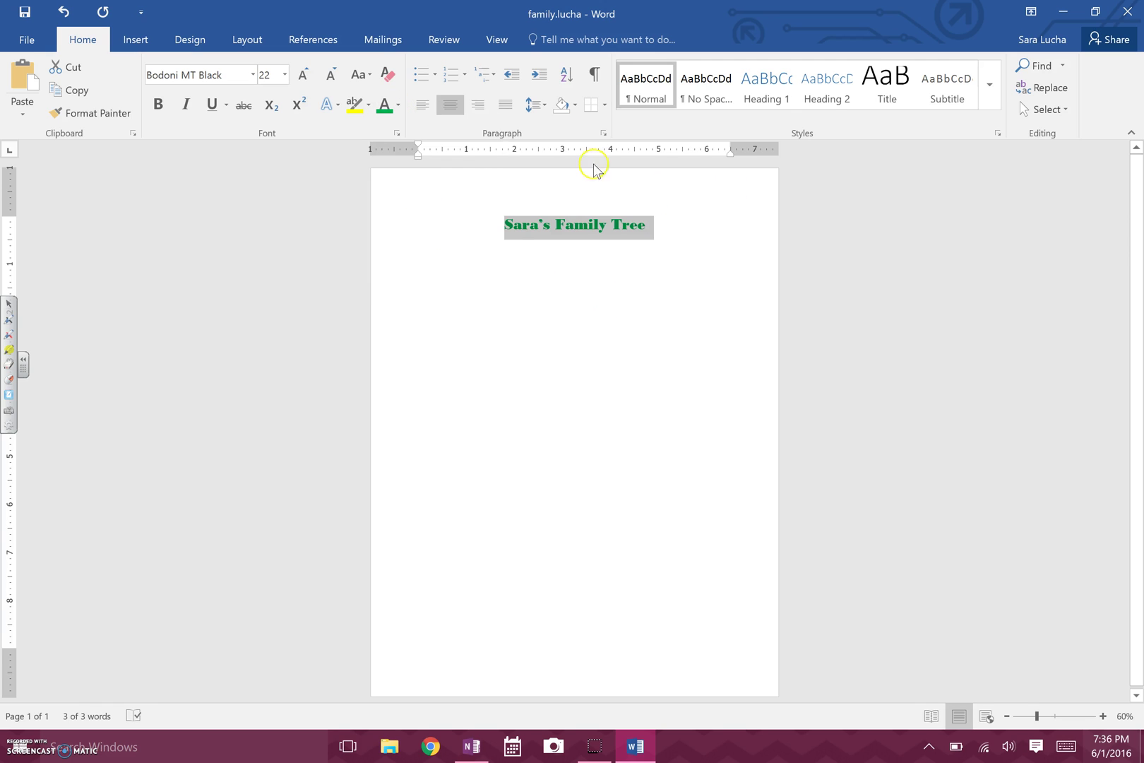
Add a new left-aligned empty line below the heading.
{"action": "left_click", "coordinate": [671, 218]}
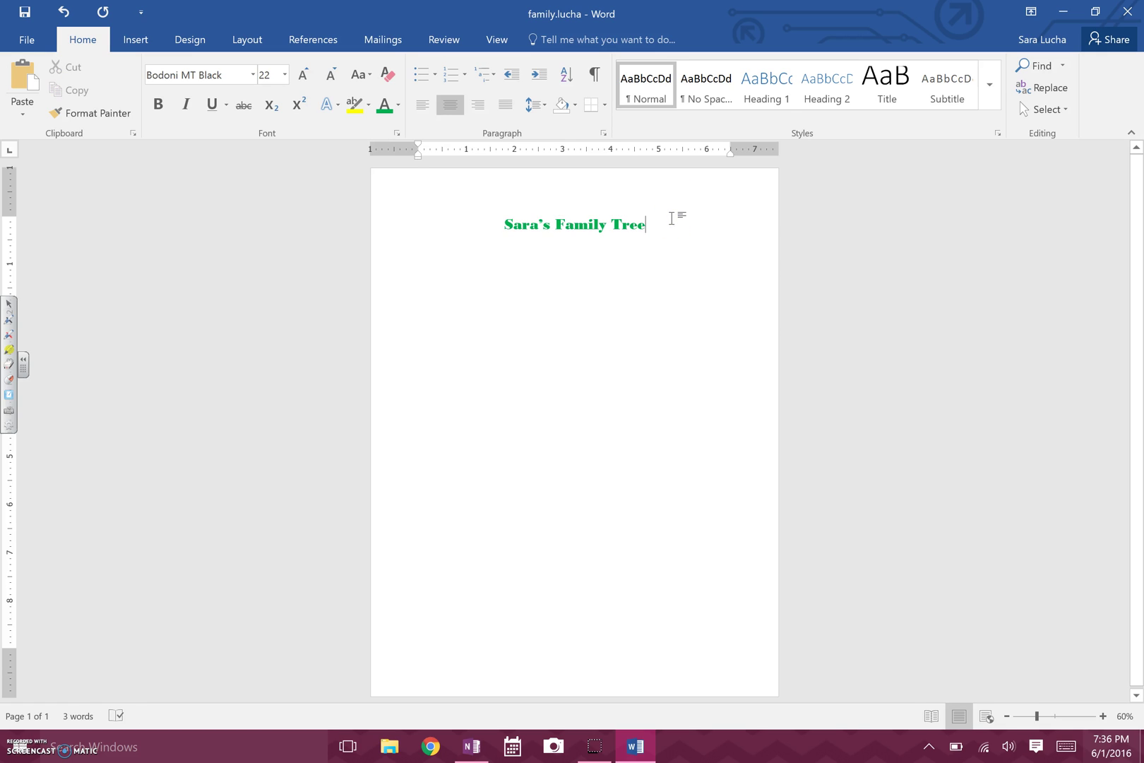
{"action": "key", "text": "Return"}
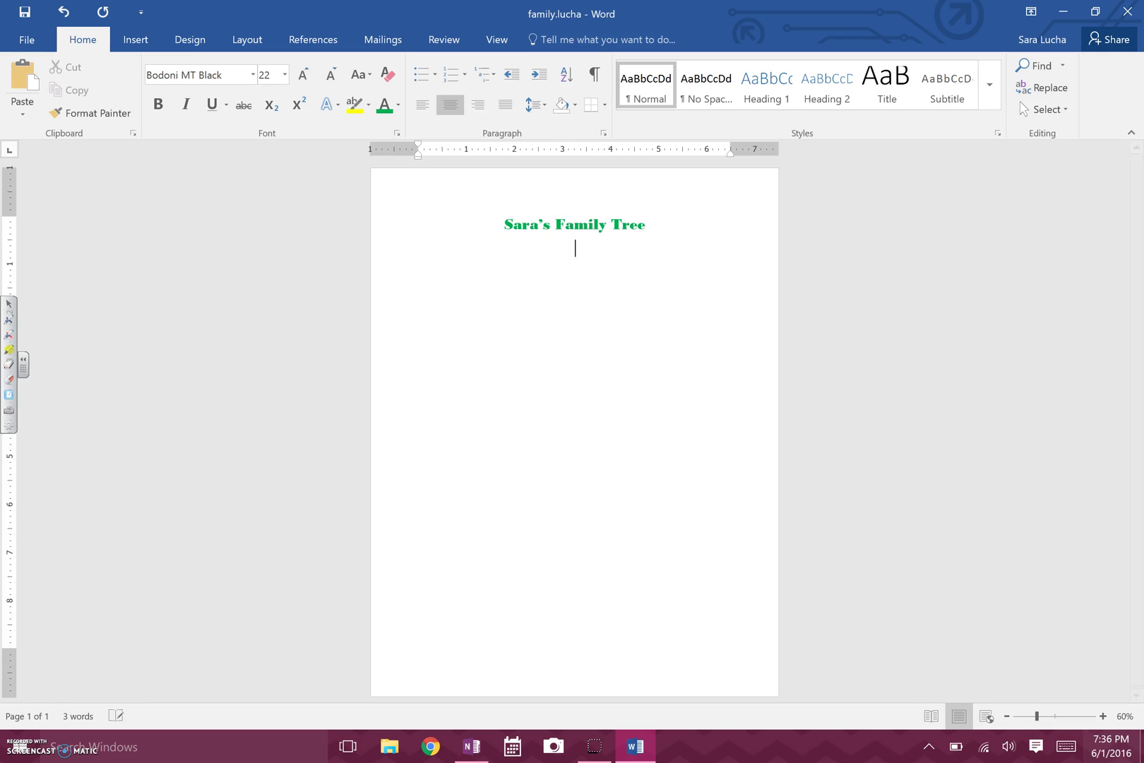
{"action": "left_click", "coordinate": [423, 108]}
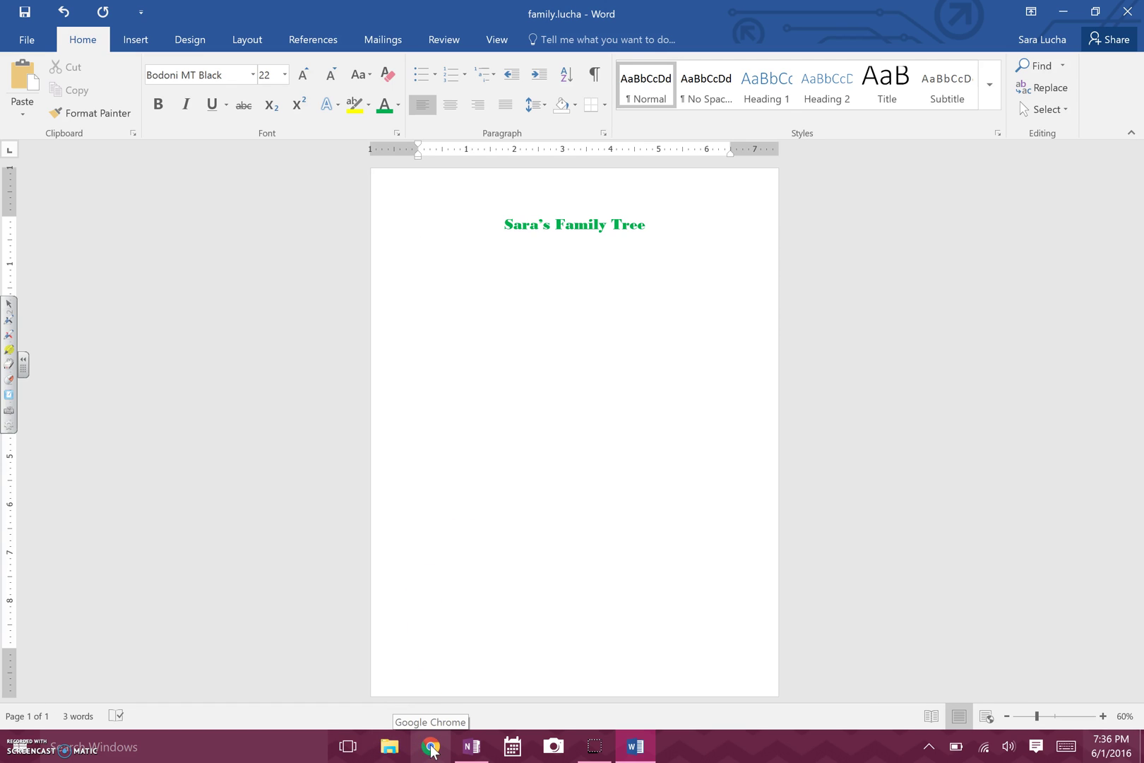
{"action": "left_click", "coordinate": [433, 750]}
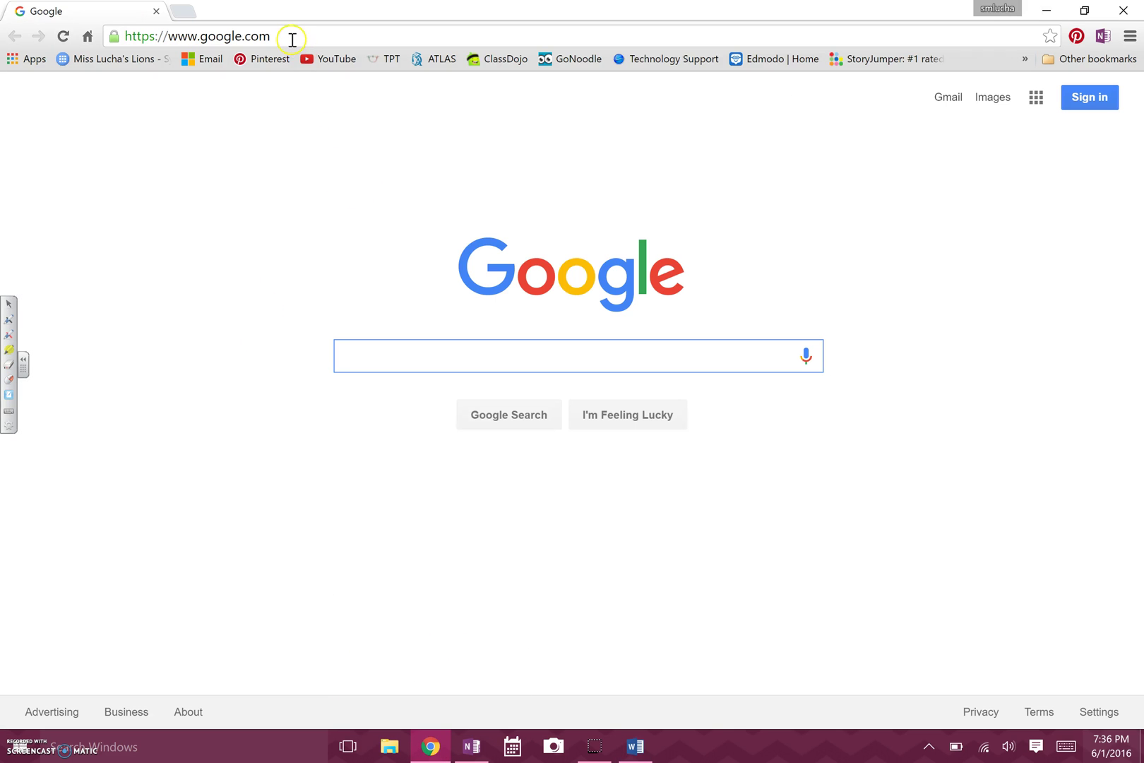
Search Google Images for 'tree' and copy the green clip-art tree from pineswcd.com.
{"action": "left_click", "coordinate": [236, 36]}
{"action": "type", "text": "tree"}
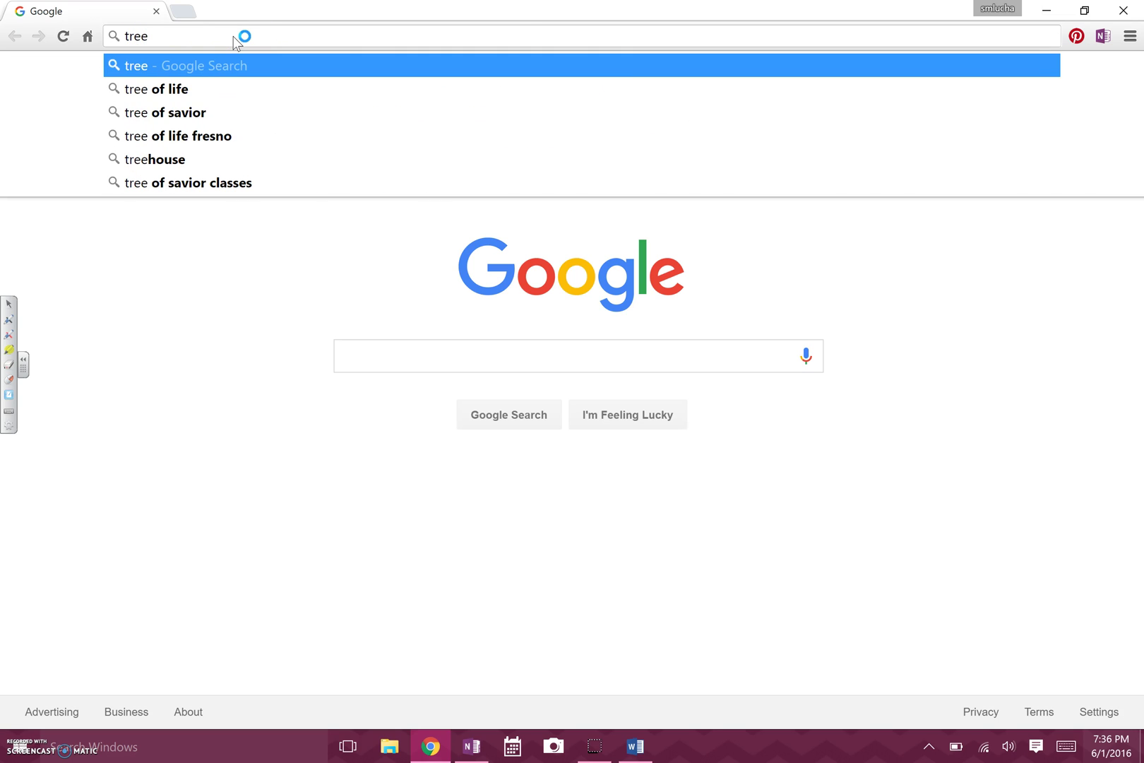
{"action": "key", "text": "Return"}
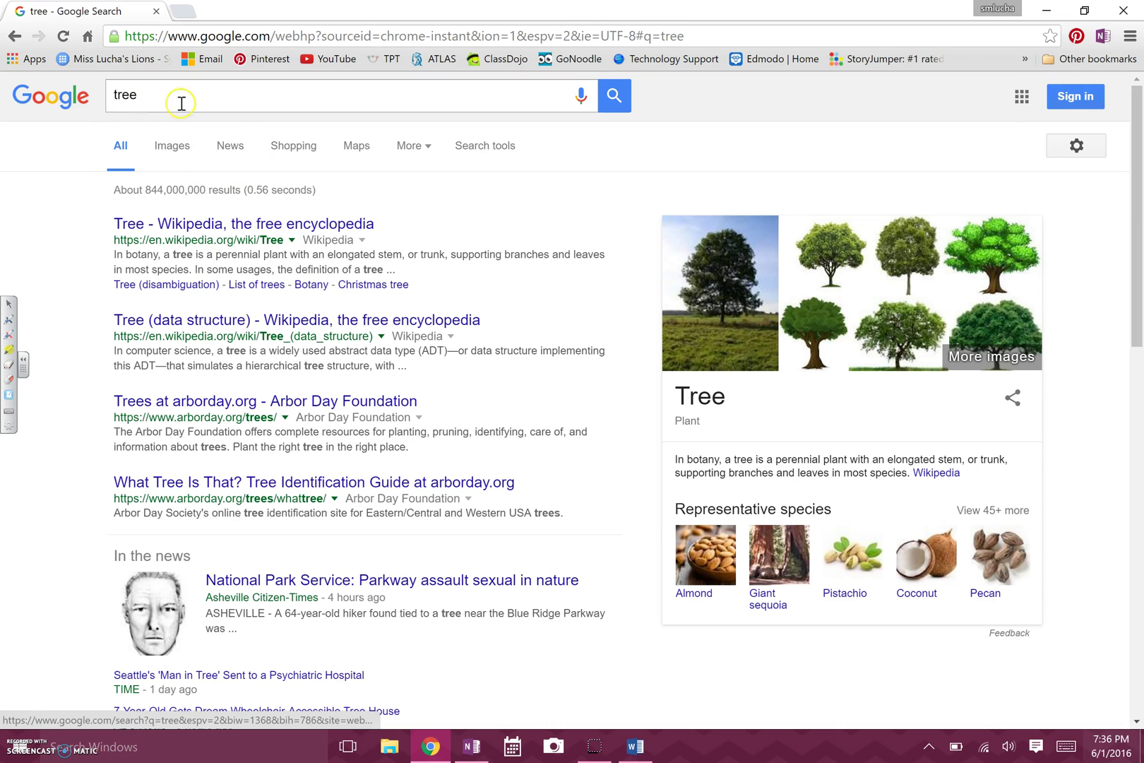
{"action": "left_click", "coordinate": [171, 150]}
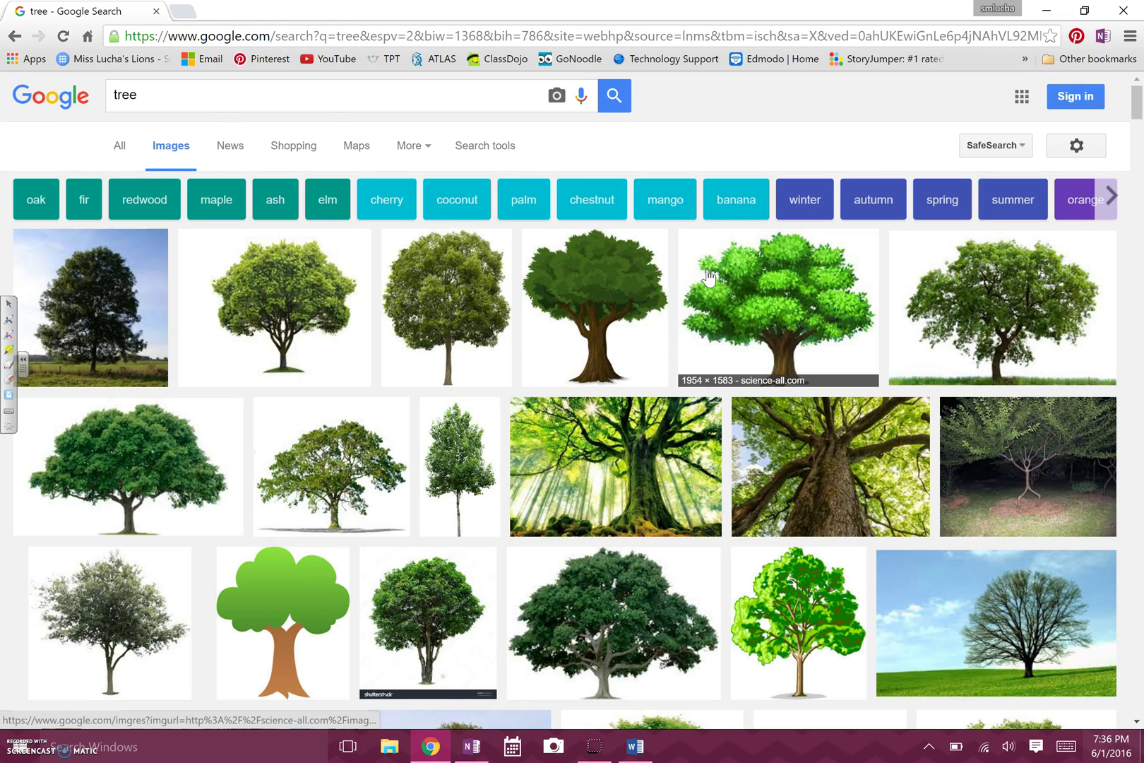
{"action": "left_click", "coordinate": [853, 351]}
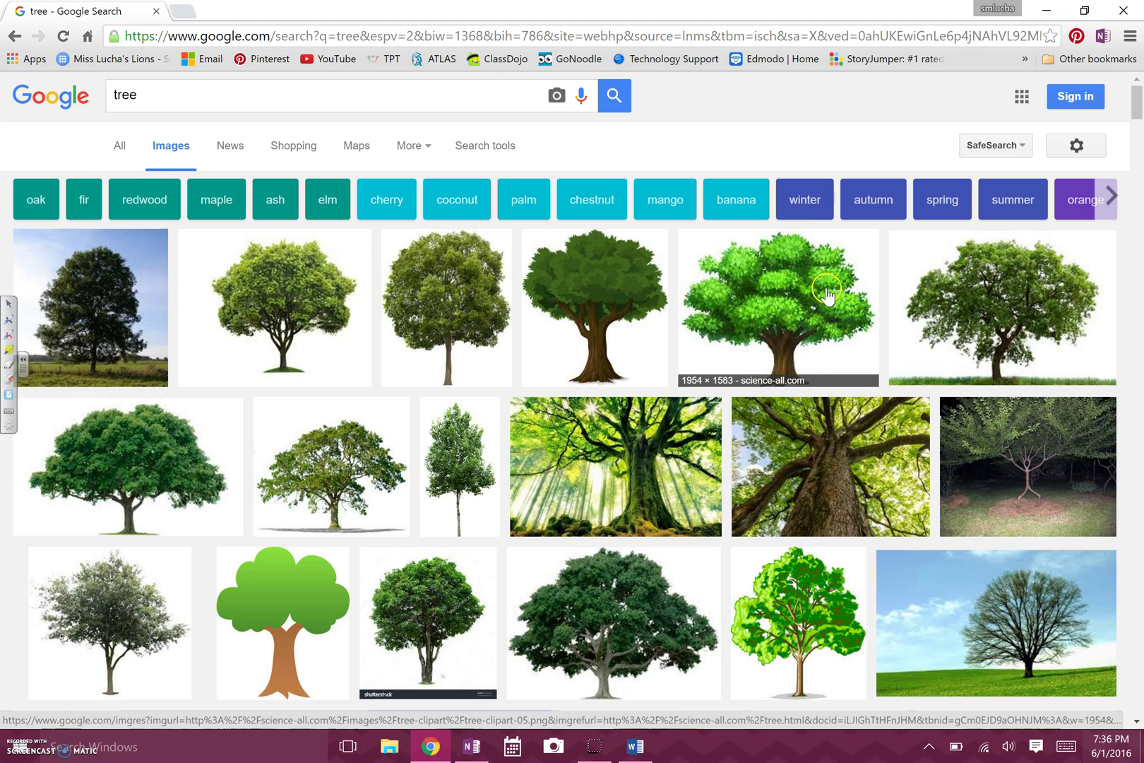
{"action": "left_click", "coordinate": [799, 597]}
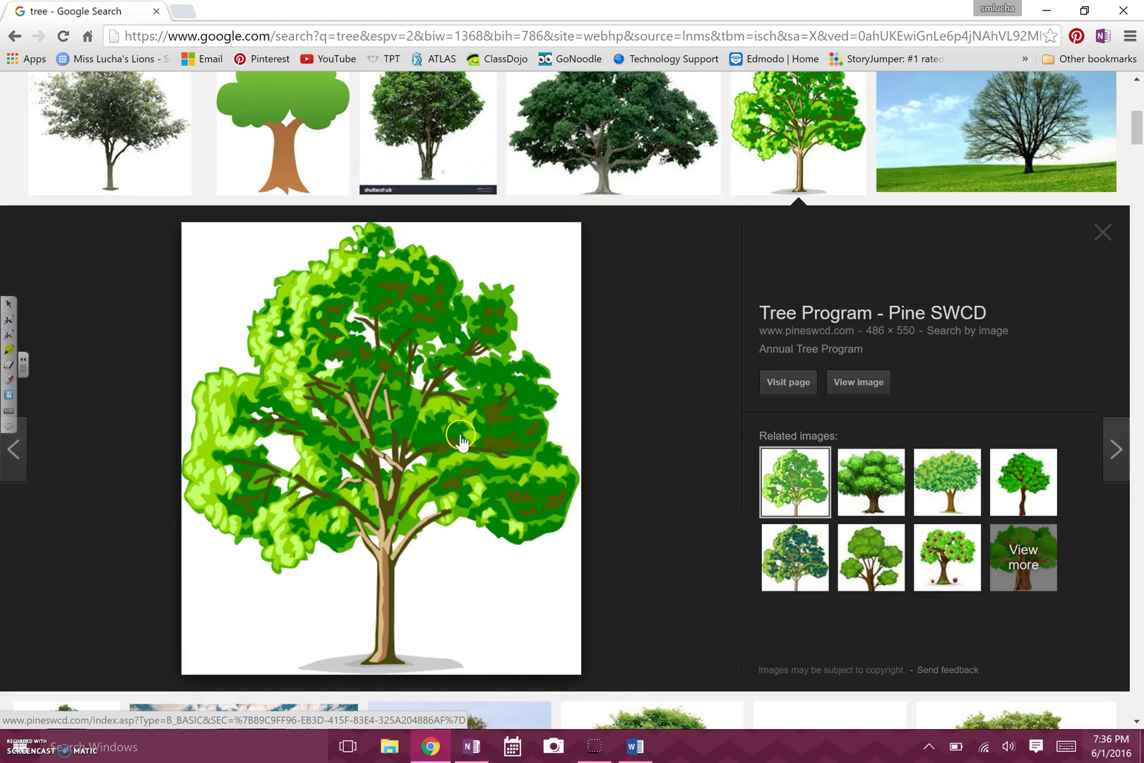
{"action": "right_click", "coordinate": [374, 410]}
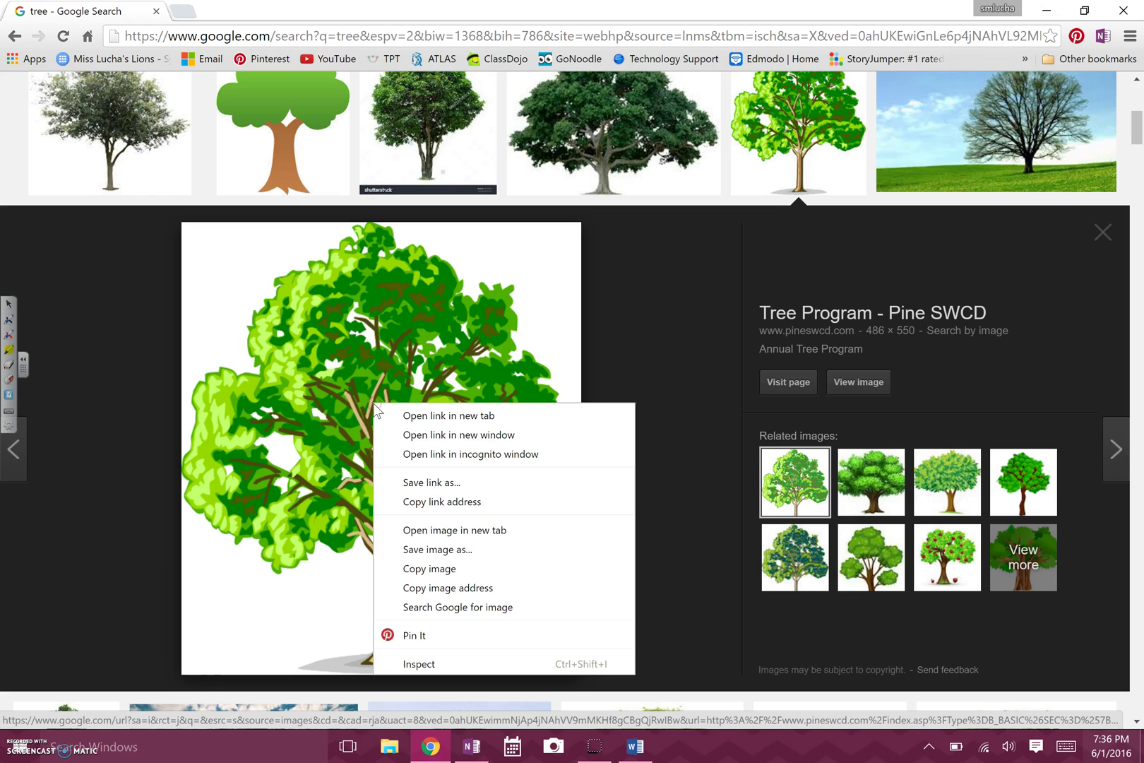
{"action": "left_click", "coordinate": [453, 570]}
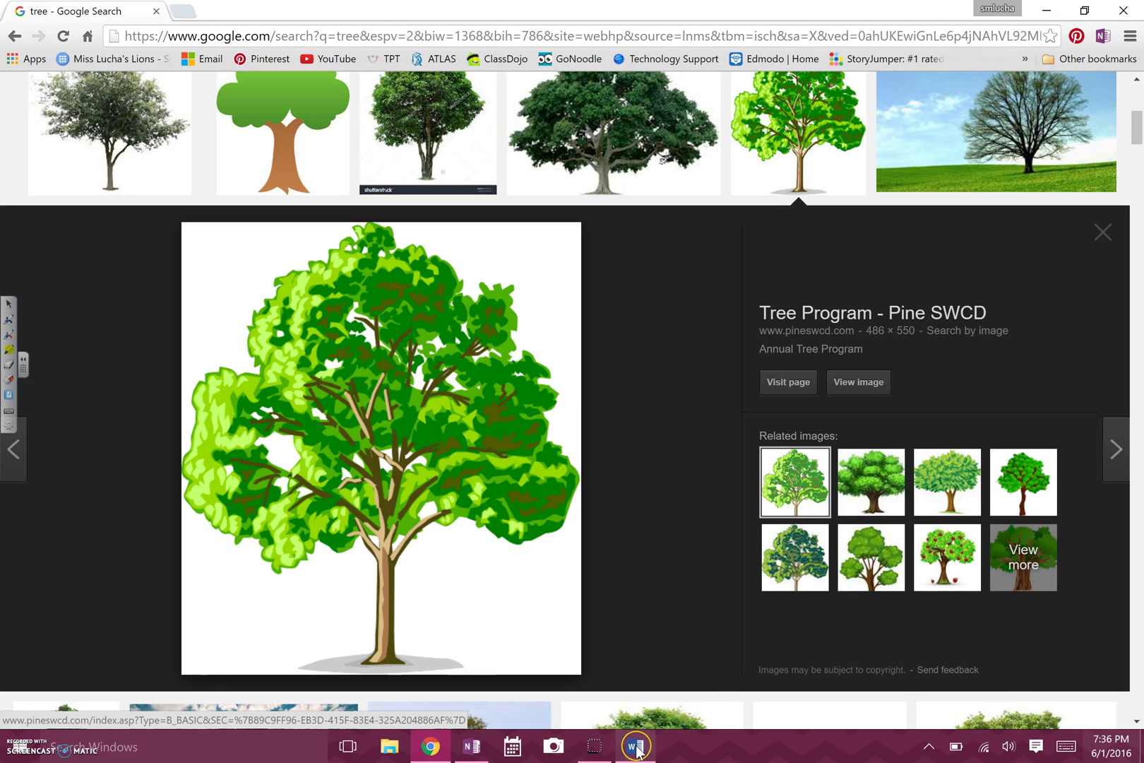
Paste the tree picture below the heading in family.lucha, keeping source formatting.
{"action": "left_click", "coordinate": [635, 747]}
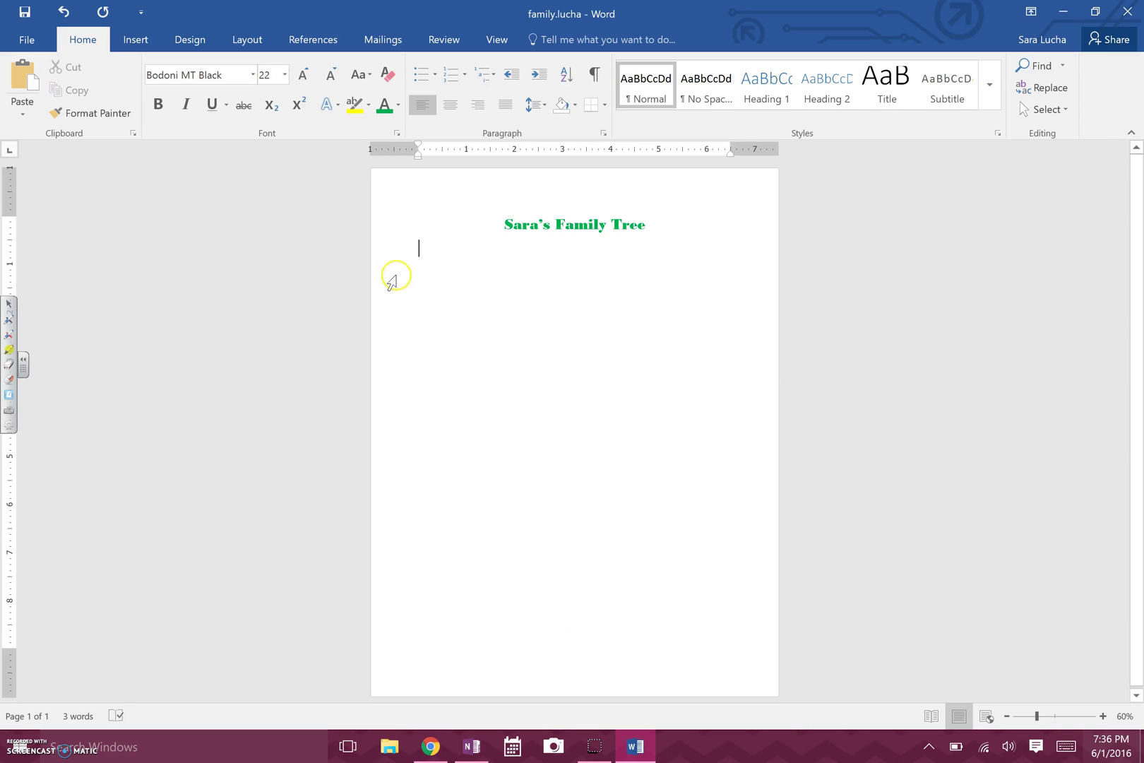
{"action": "right_click", "coordinate": [424, 252]}
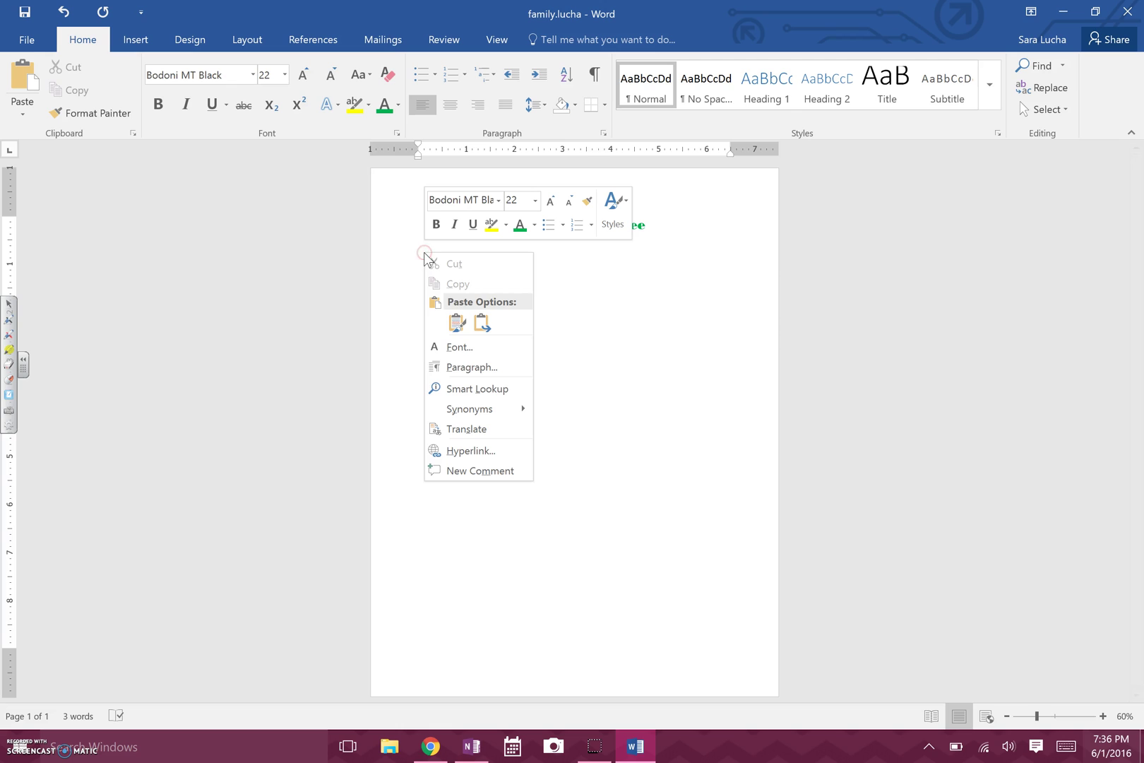
{"action": "left_click", "coordinate": [452, 320]}
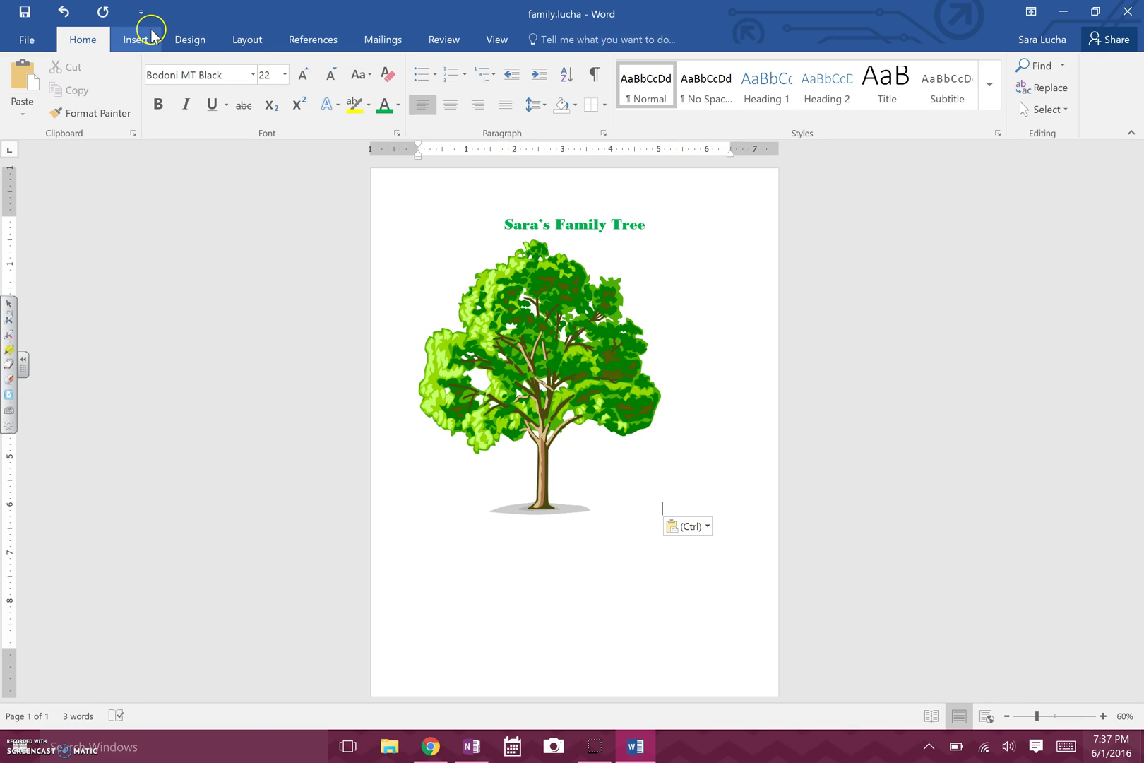
{"action": "left_click", "coordinate": [247, 40]}
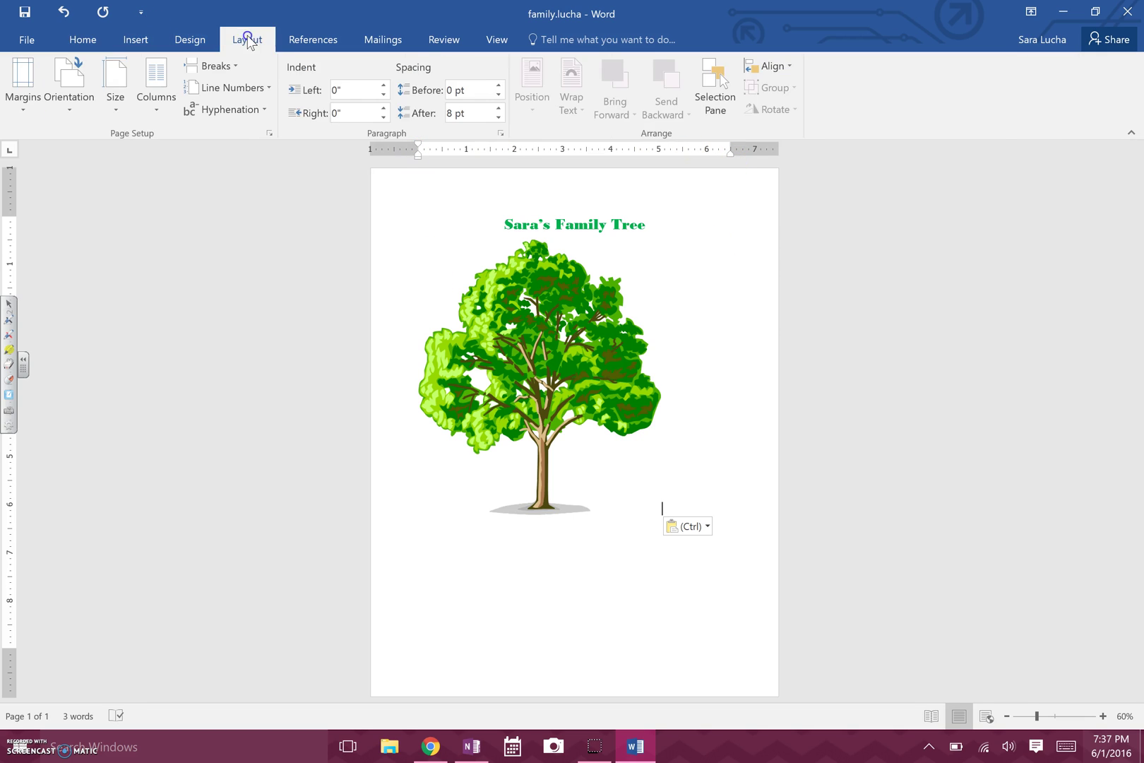
Apply Narrow 0.5" margins and widen the tree picture to 7.5" (8.49" tall).
{"action": "left_click", "coordinate": [28, 104]}
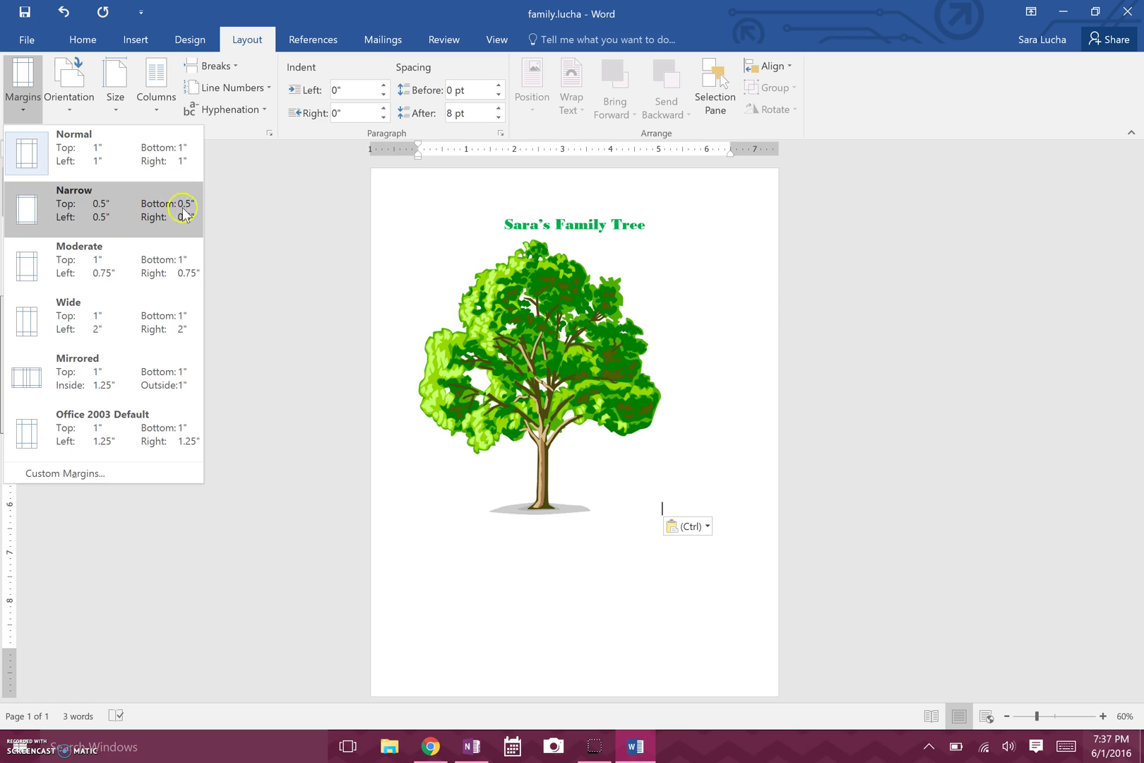
{"action": "left_click", "coordinate": [129, 210]}
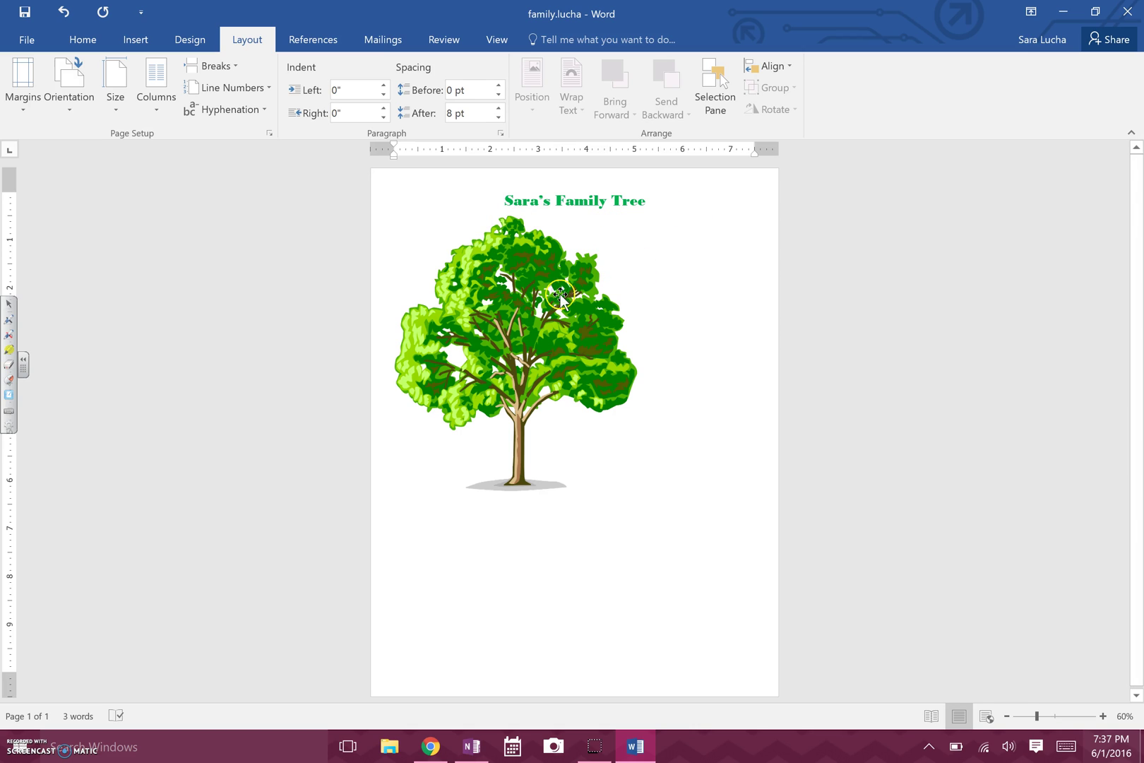
{"action": "left_click", "coordinate": [537, 301]}
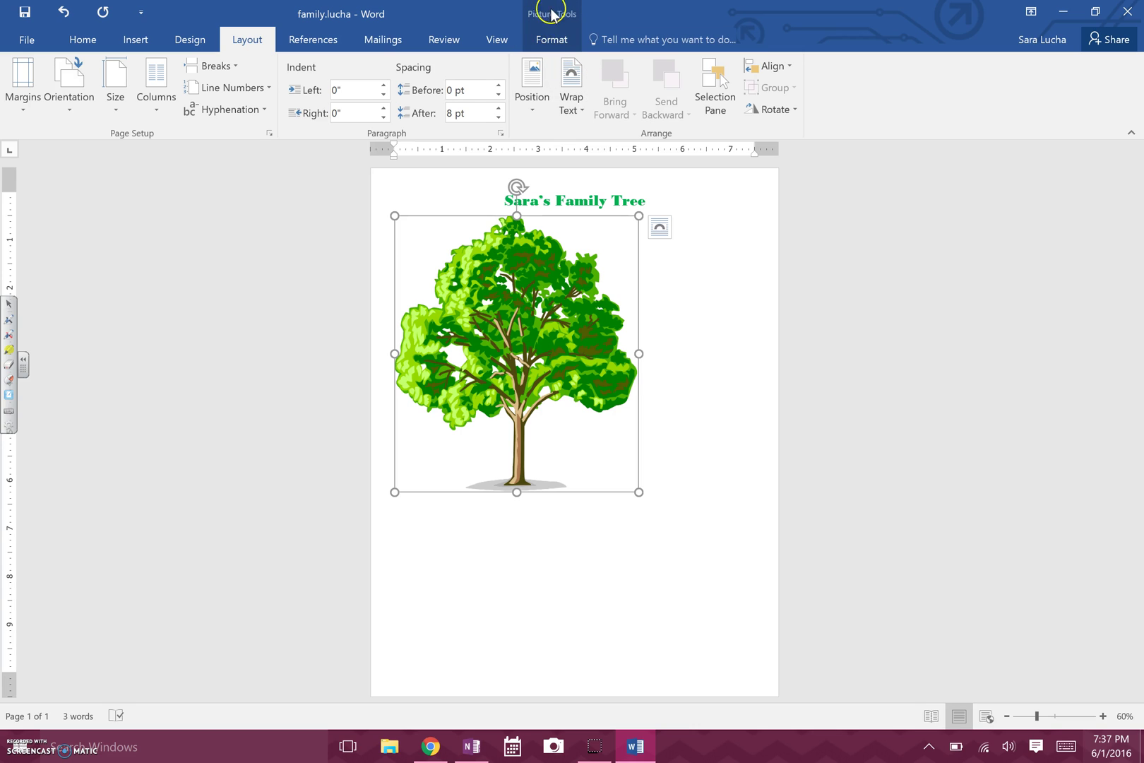
{"action": "left_click", "coordinate": [559, 40]}
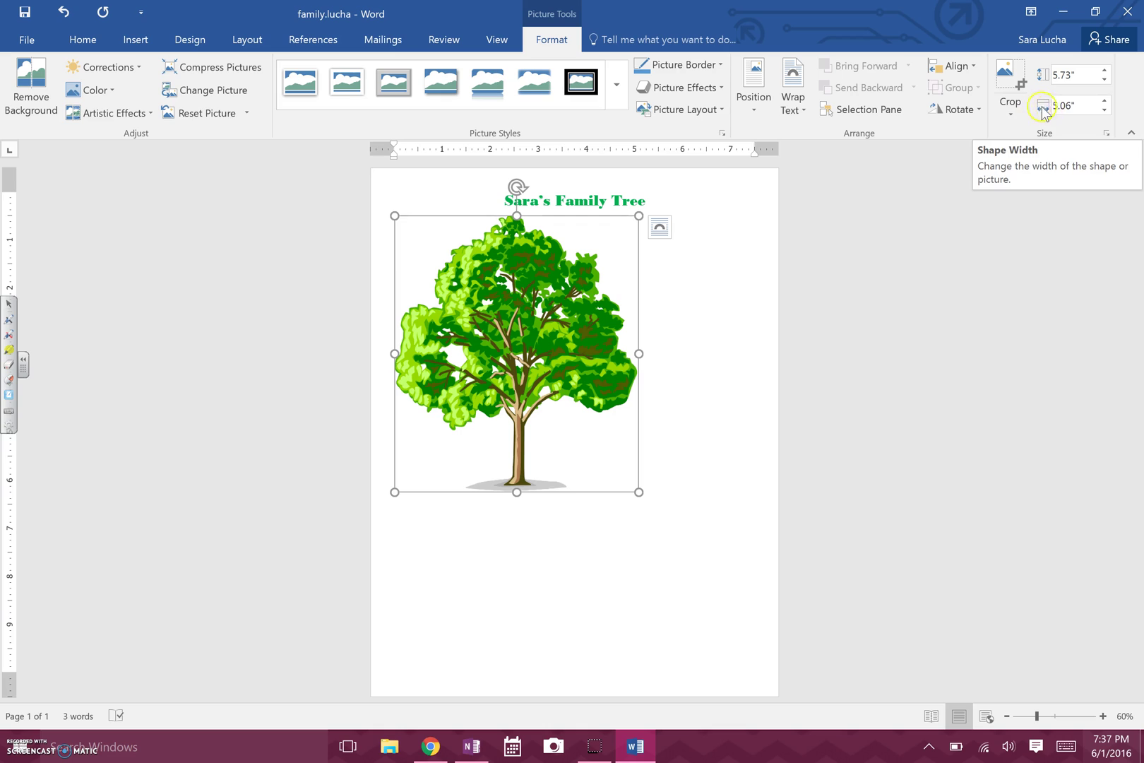
{"action": "left_click", "coordinate": [1072, 104]}
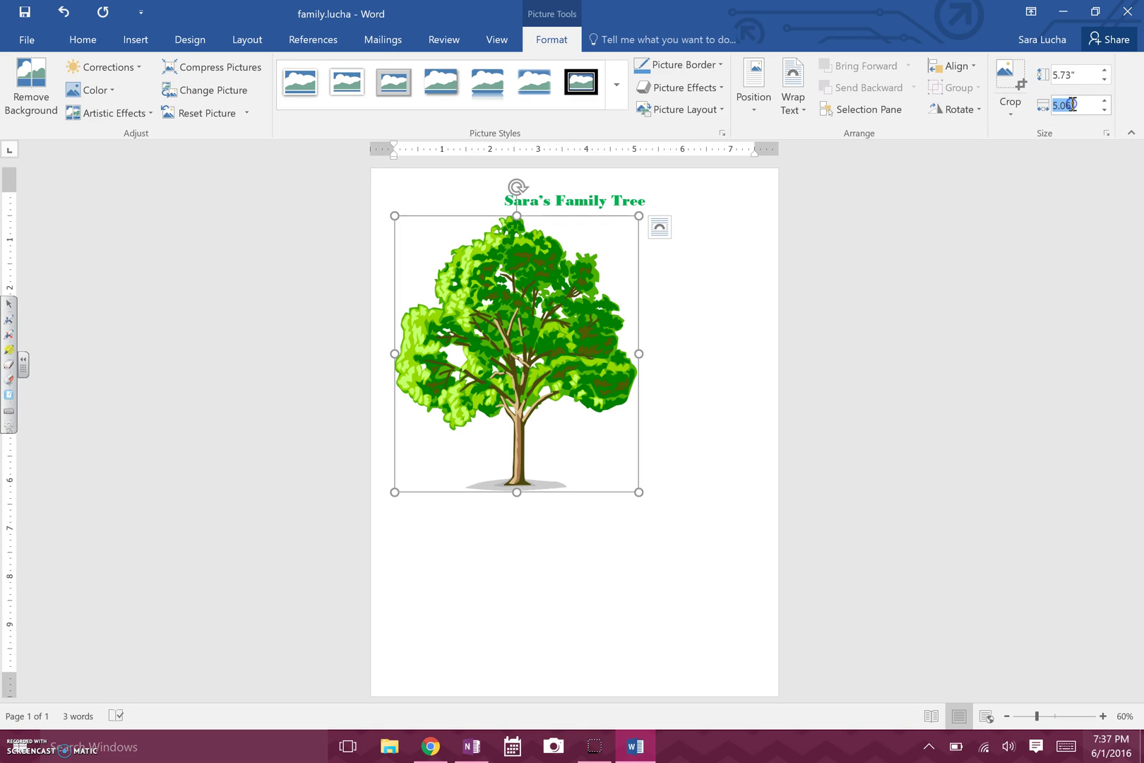
{"action": "type", "text": "7.5"}
{"action": "key", "text": "Return"}
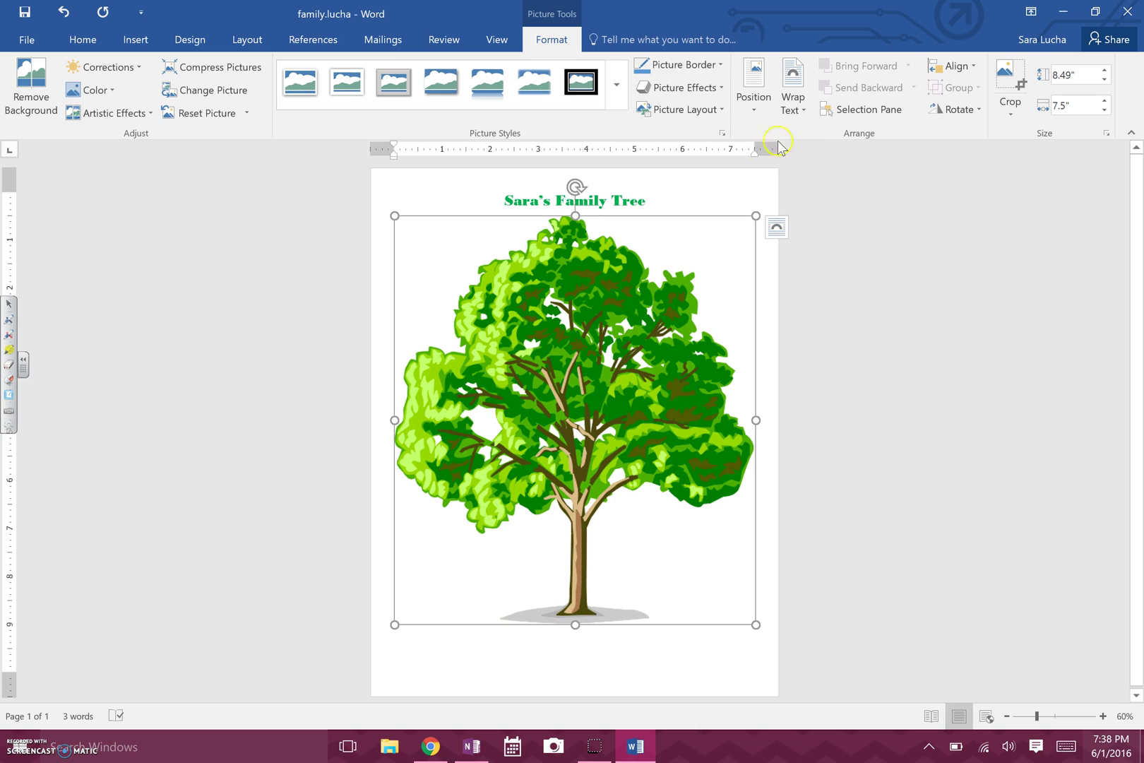
Set the tree picture to Behind Text wrapping, send it to back, then deselect it.
{"action": "left_click", "coordinate": [797, 113]}
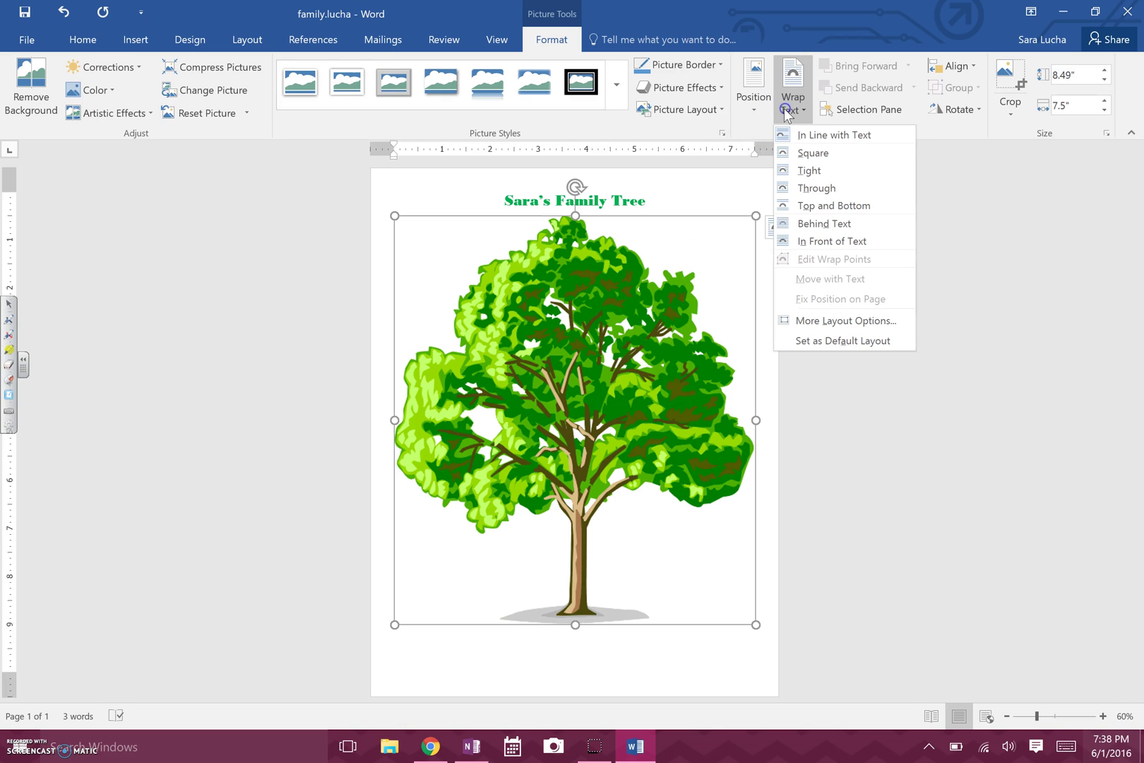
{"action": "left_click", "coordinate": [825, 223]}
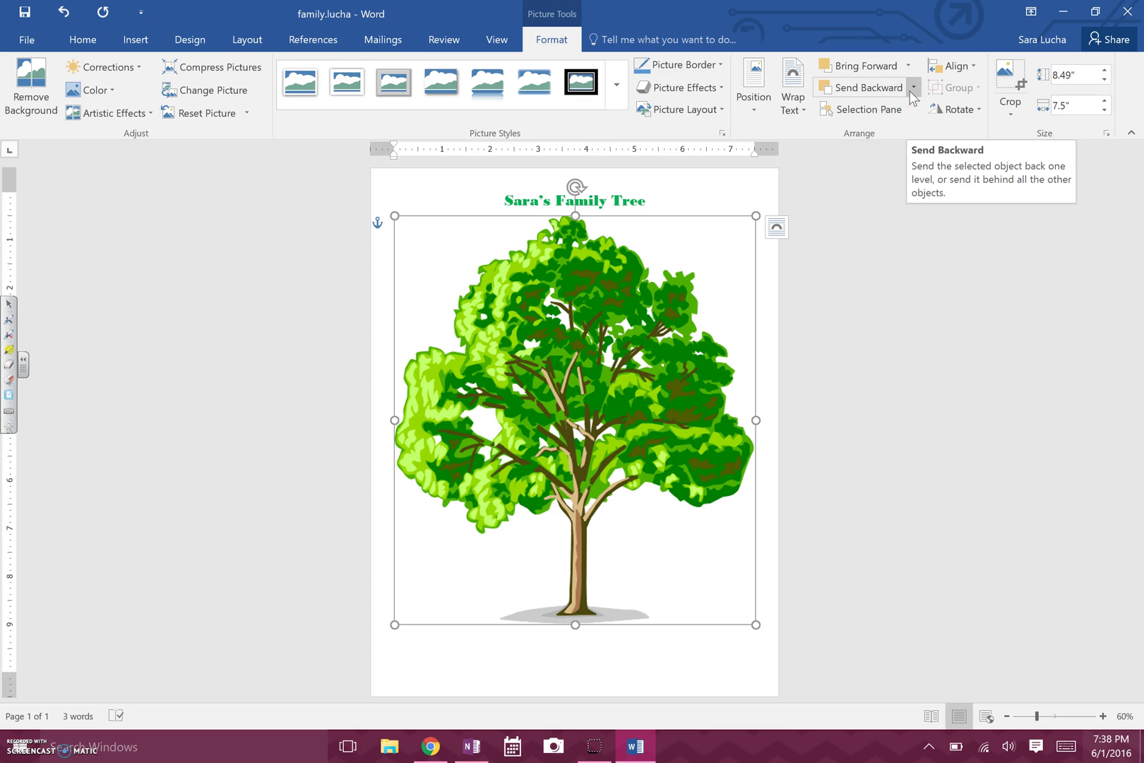
{"action": "left_click", "coordinate": [912, 88]}
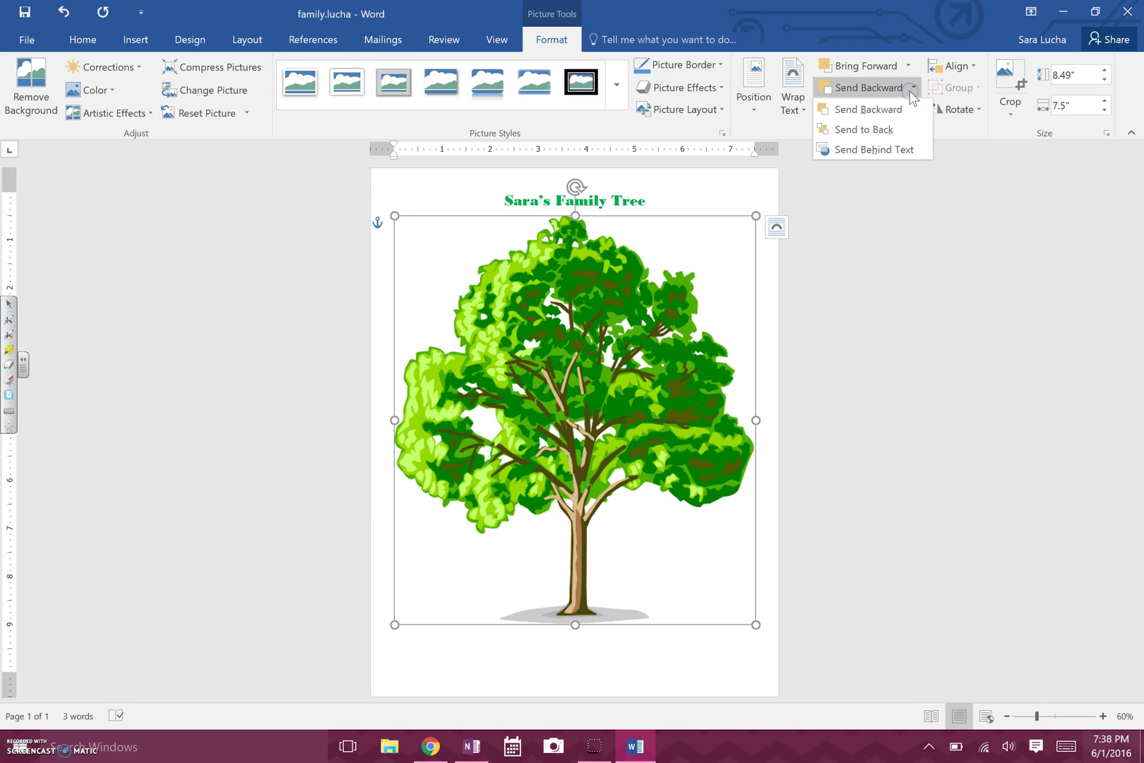
{"action": "left_click", "coordinate": [863, 129]}
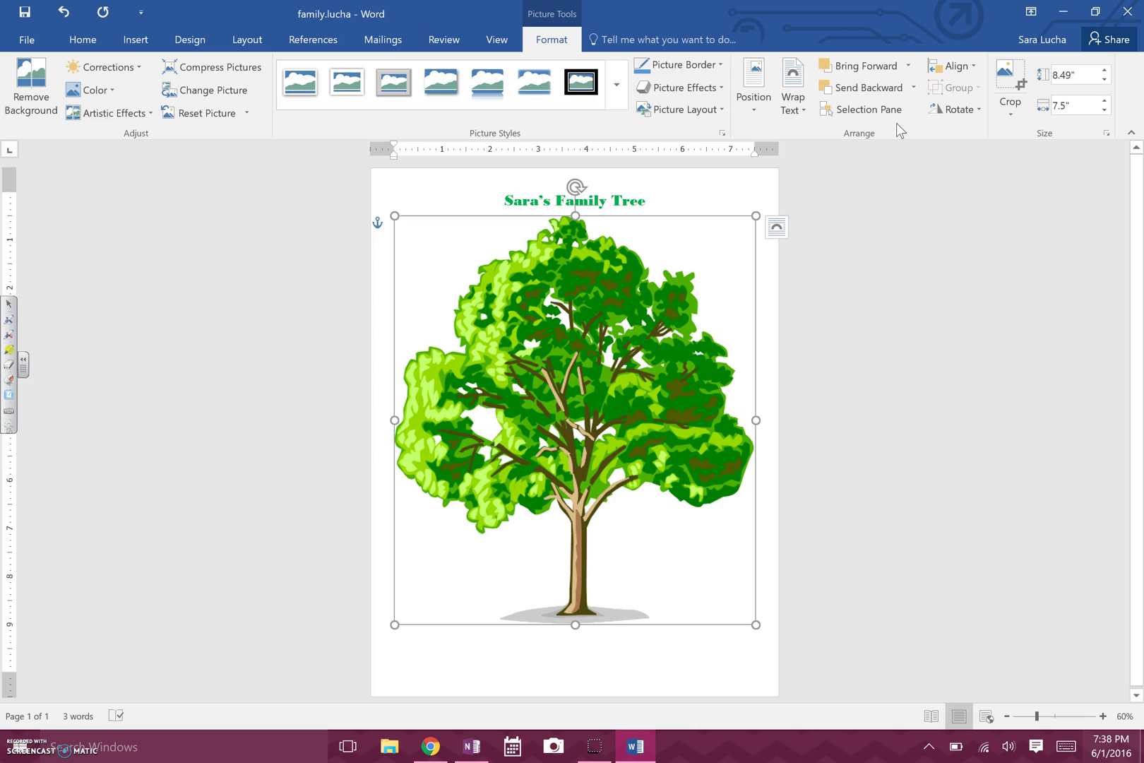
{"action": "left_click", "coordinate": [741, 191]}
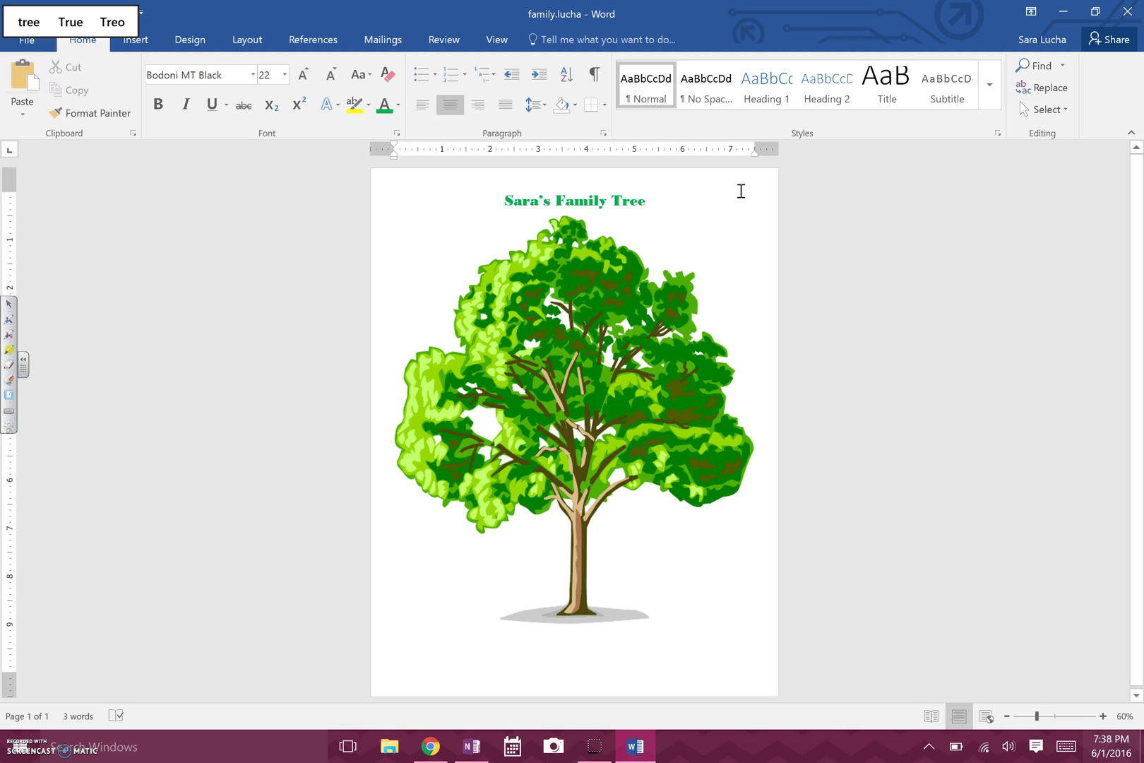
Insert a Simple Text Box with placeholder quote text after the title.
{"action": "left_click", "coordinate": [136, 41]}
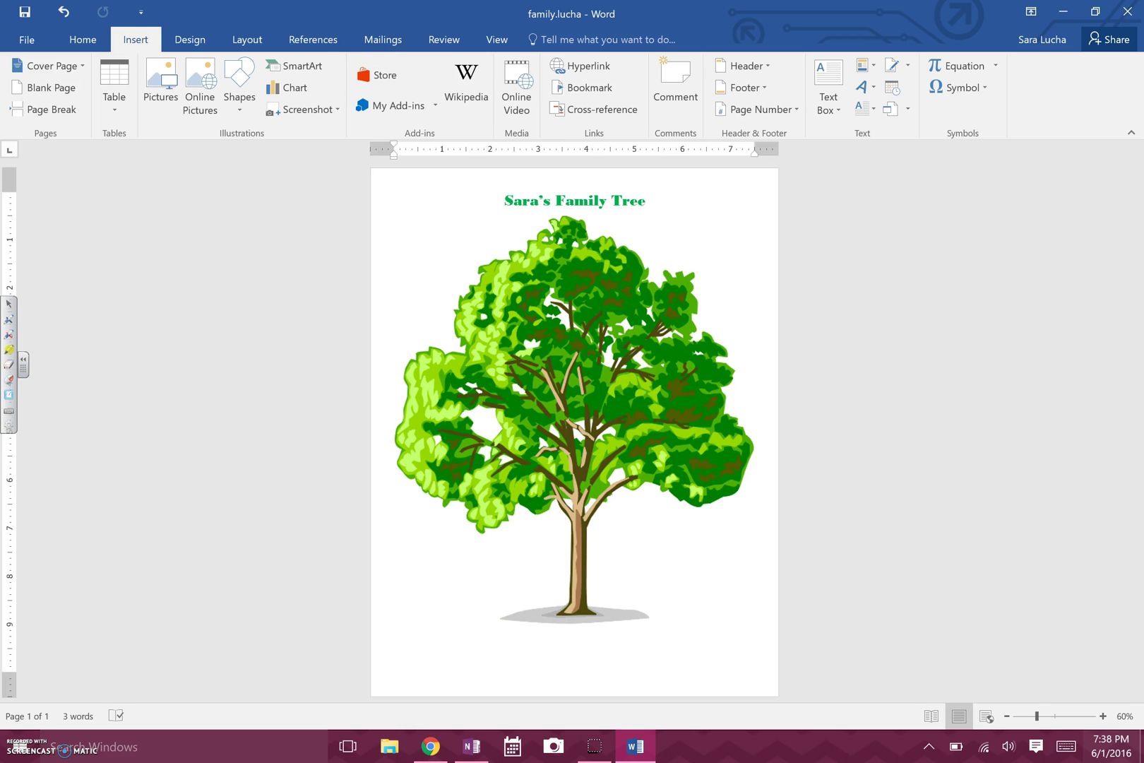
{"action": "left_click", "coordinate": [451, 196]}
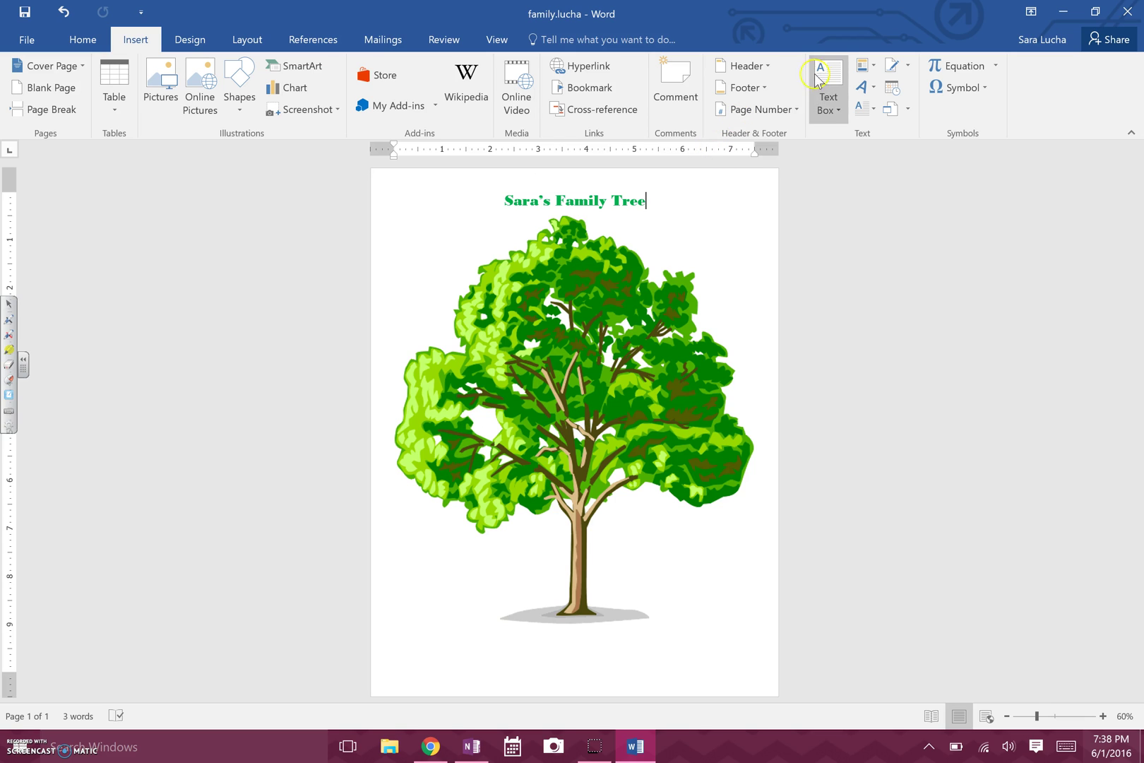
{"action": "left_click", "coordinate": [829, 104]}
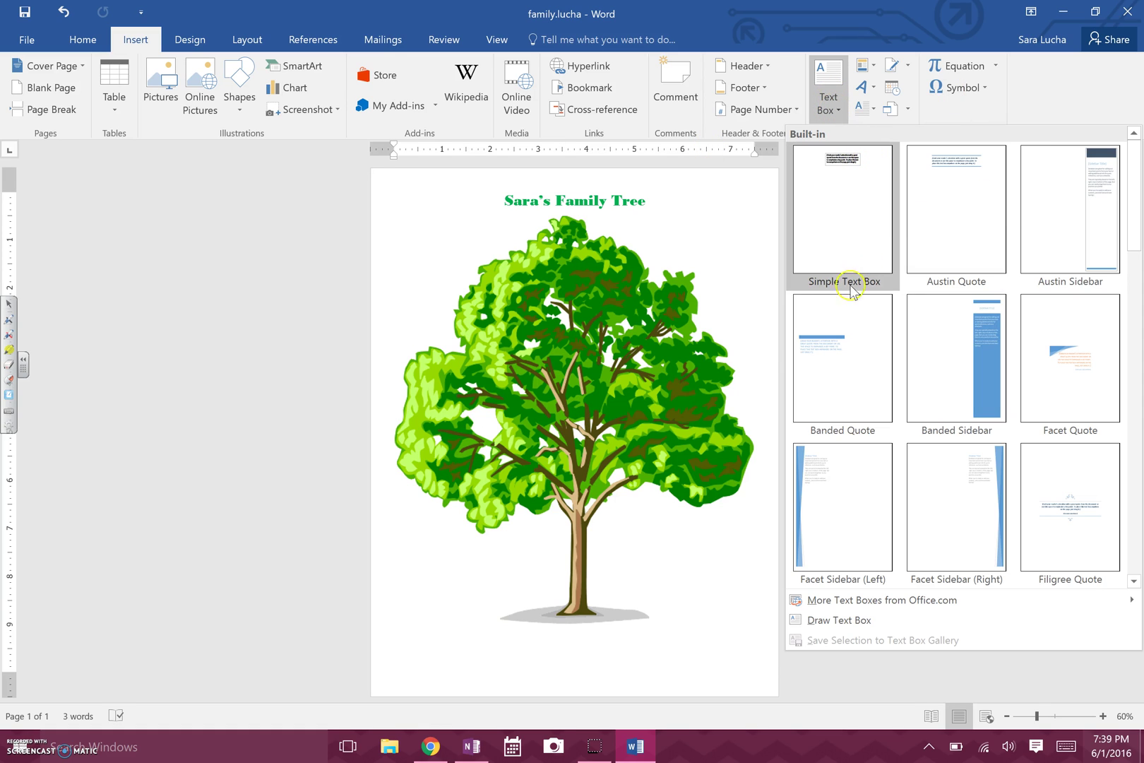
{"action": "left_click", "coordinate": [847, 194]}
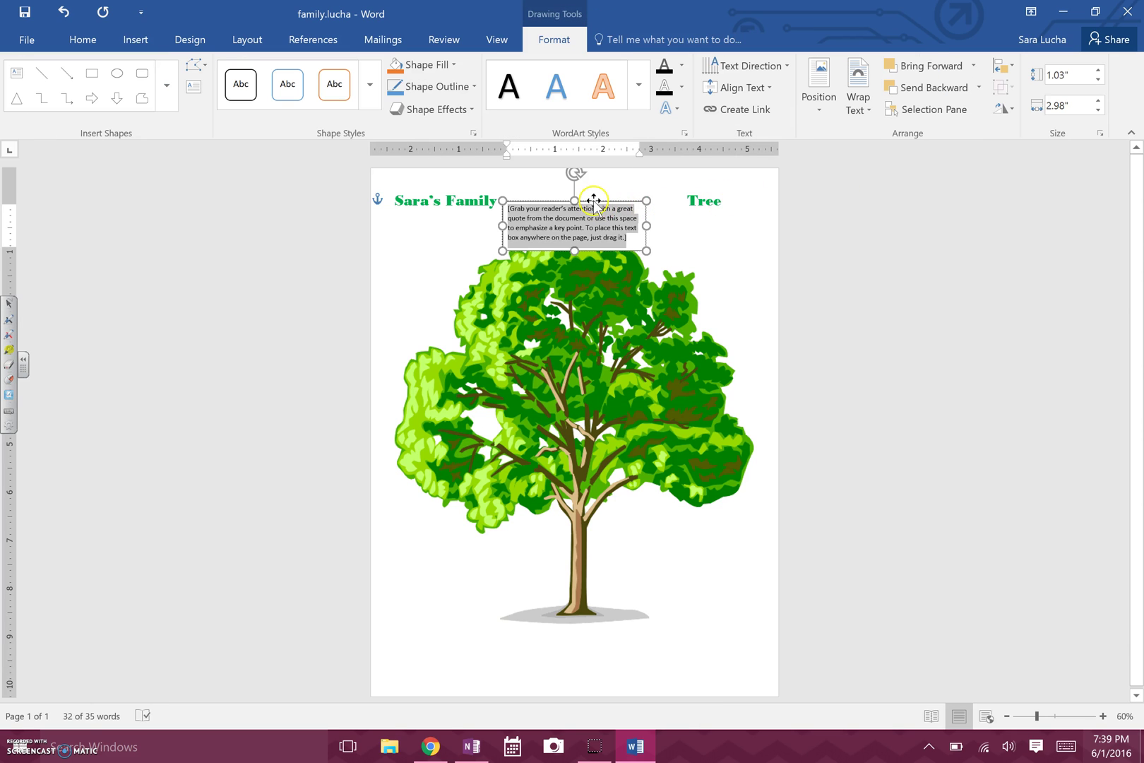
Drag the text box to the middle of the tree and replace its placeholder text with 'Me'.
{"action": "left_click_drag", "start_coordinate": [593, 202], "coordinate": [598, 413]}
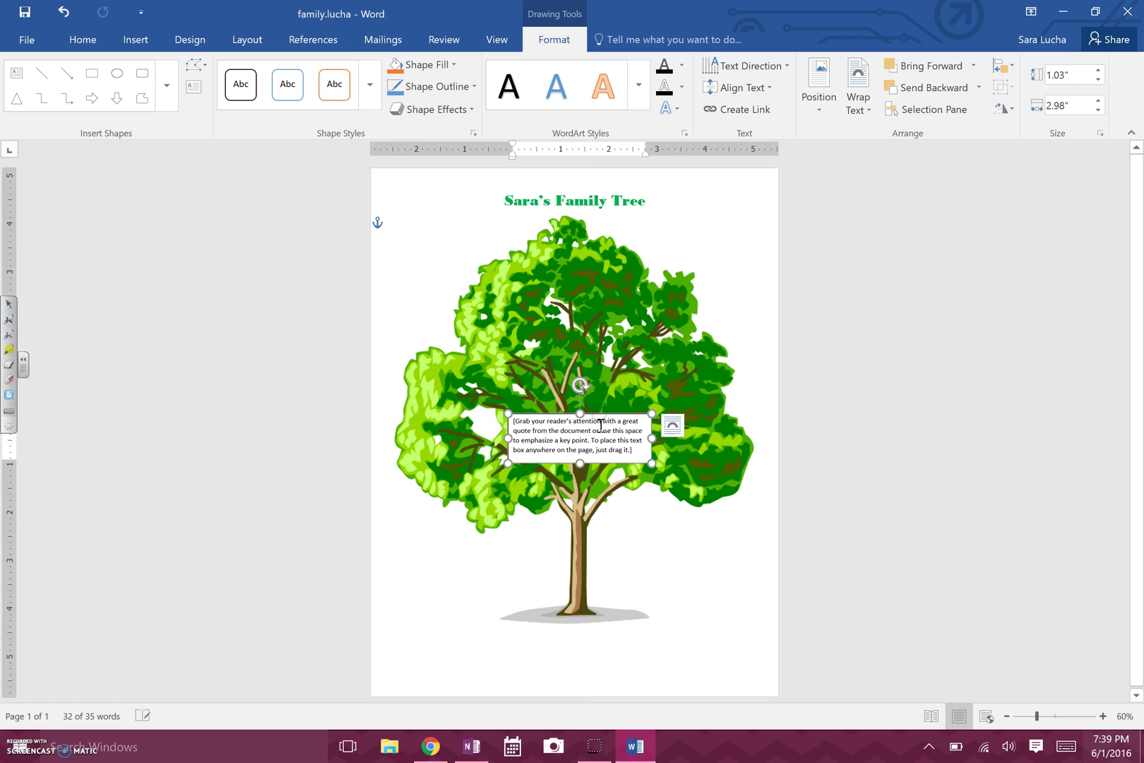
{"action": "left_click", "coordinate": [599, 444]}
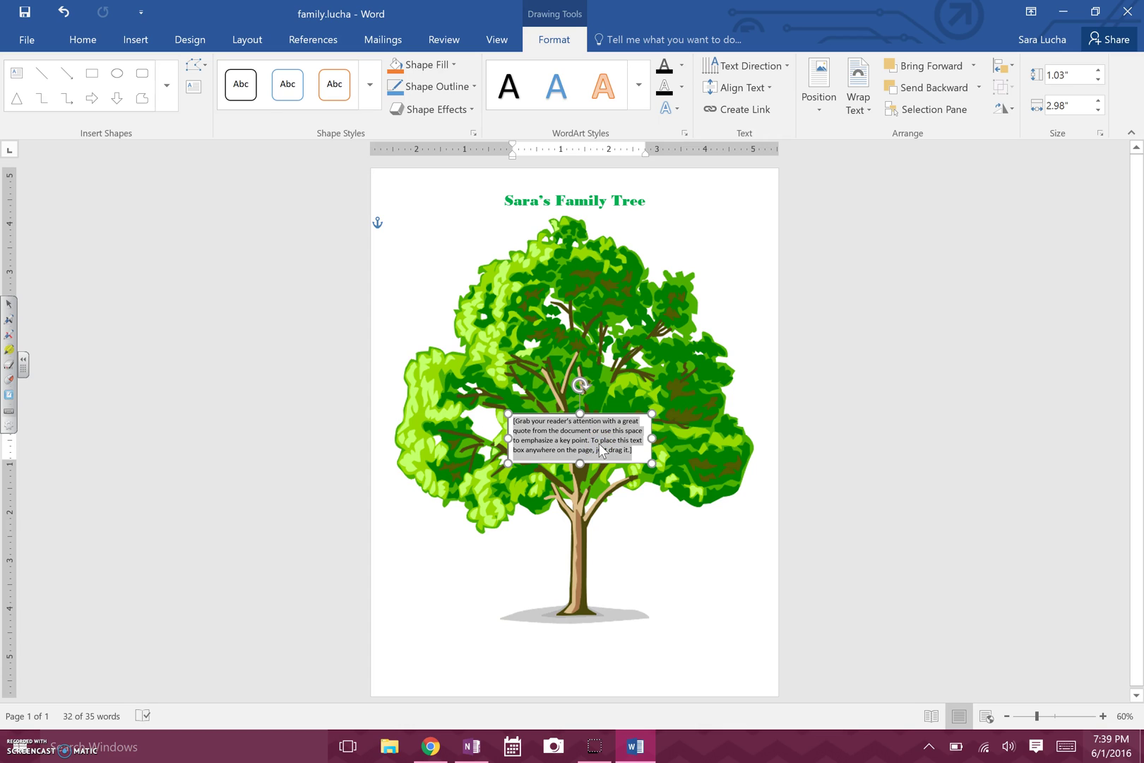
{"action": "key", "text": "Delete"}
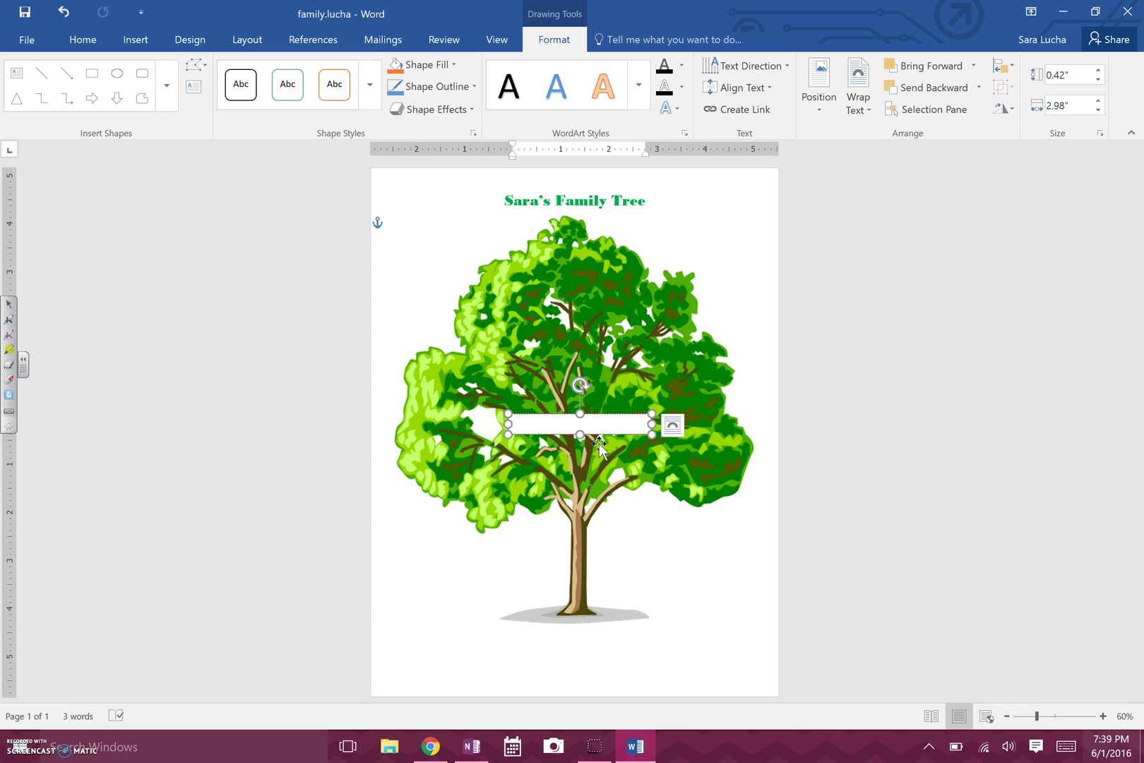
{"action": "type", "text": "Me"}
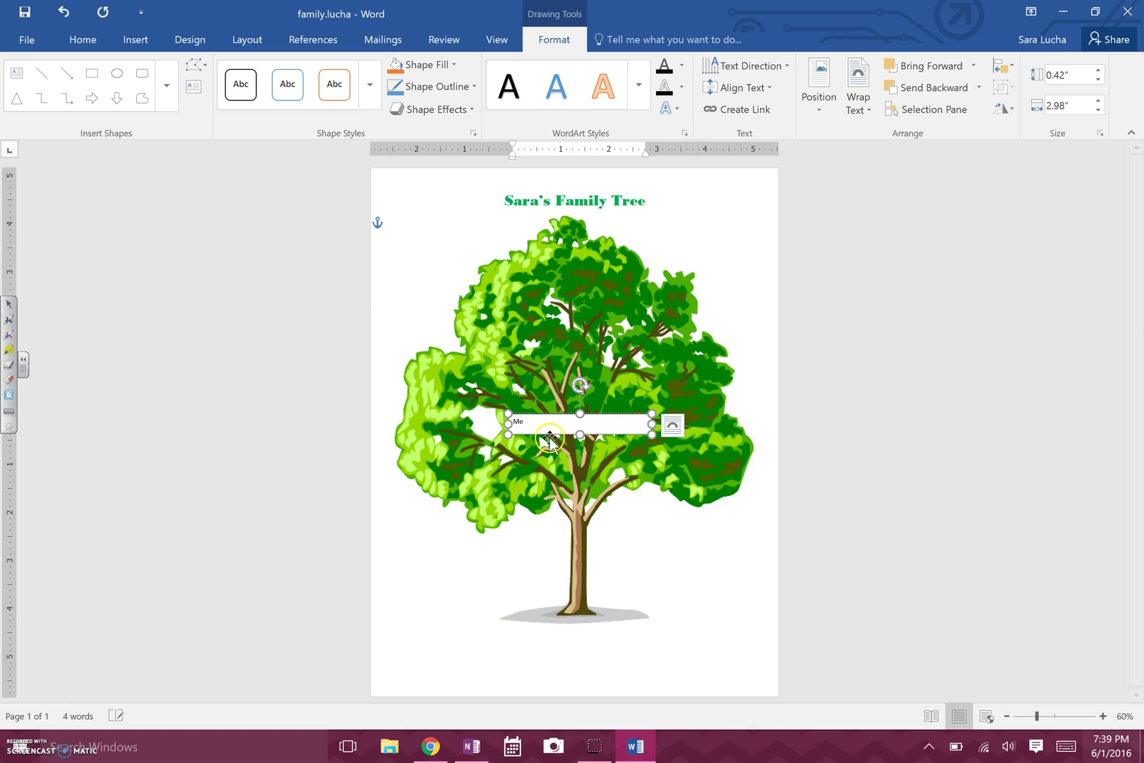
{"action": "left_click", "coordinate": [538, 425]}
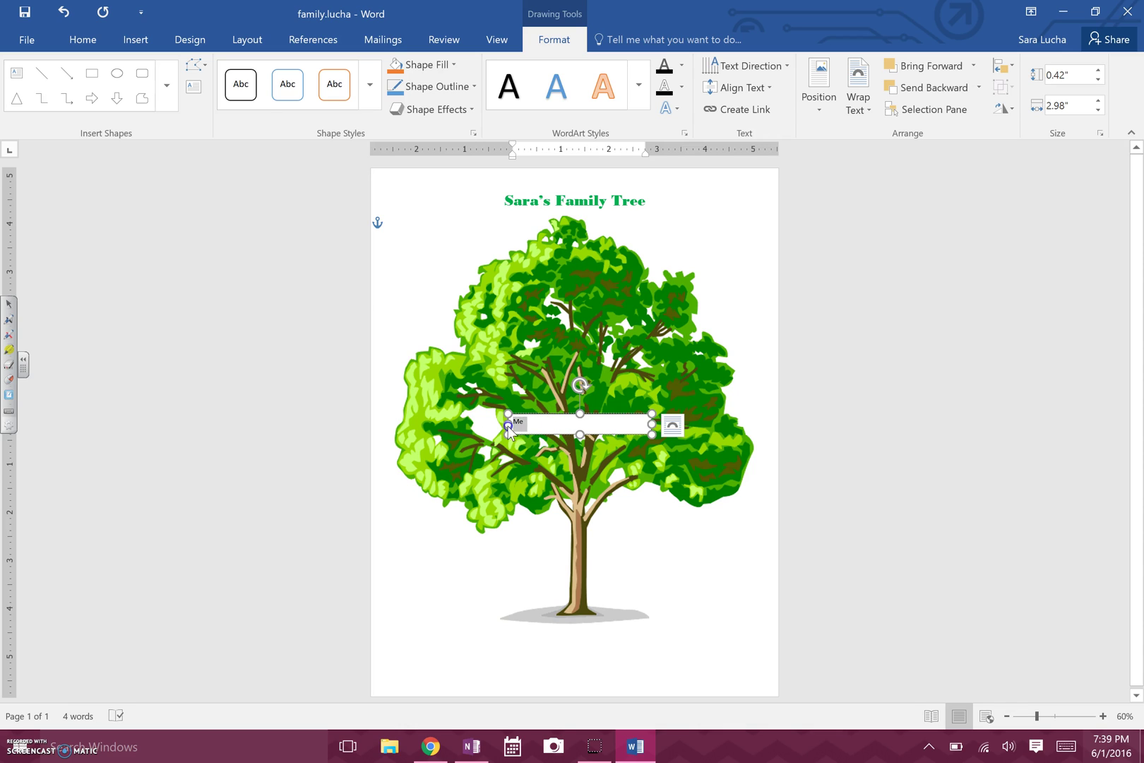
Center 'Me' and set it to 24 pt Bodoni MT Black.
{"action": "left_click", "coordinate": [80, 40]}
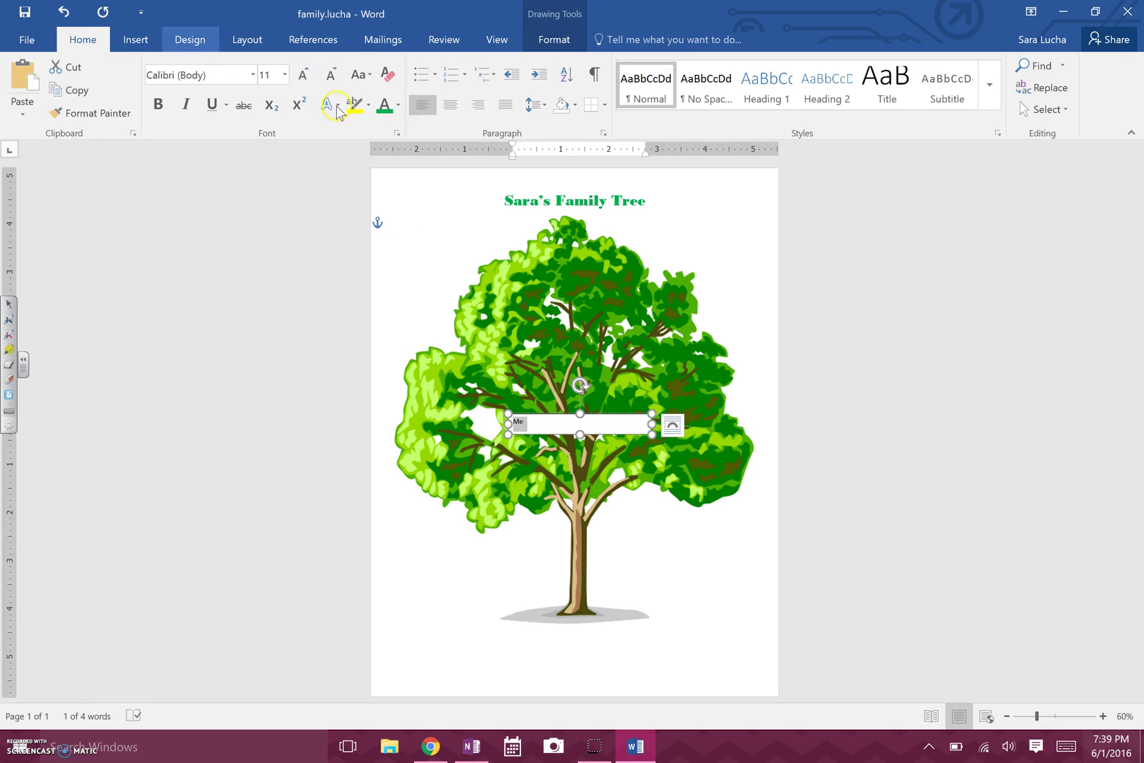
{"action": "left_click", "coordinate": [449, 106]}
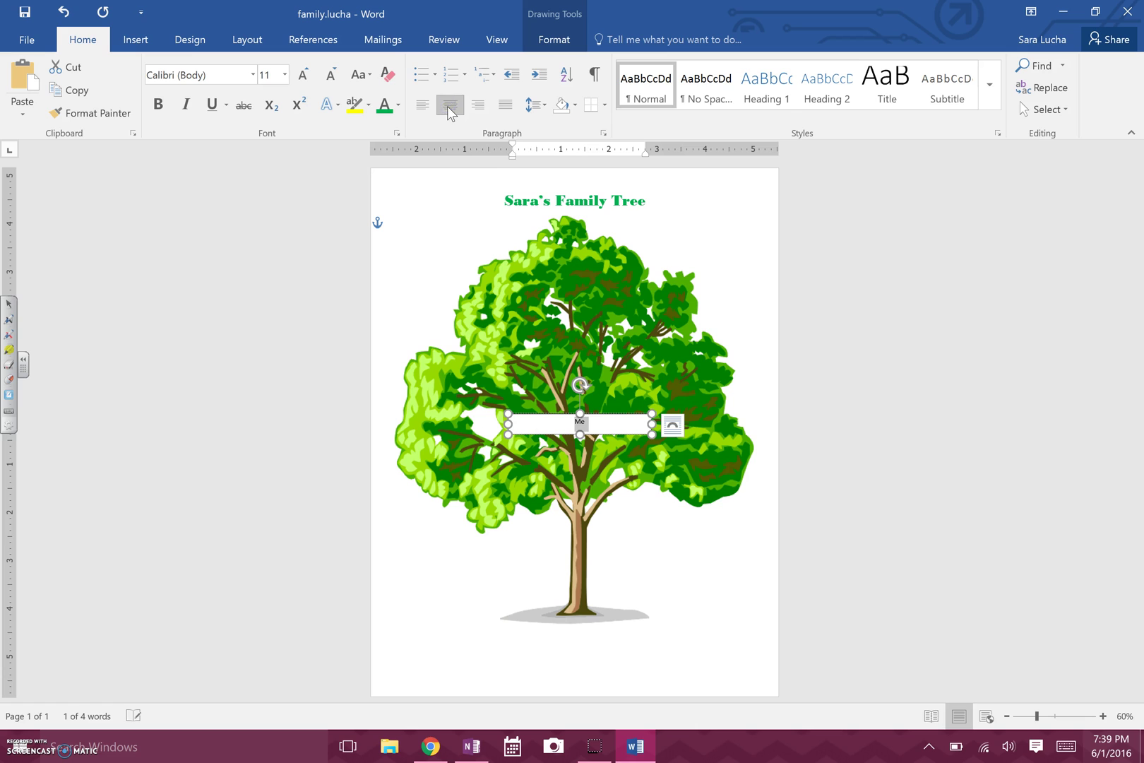
{"action": "left_click", "coordinate": [252, 74]}
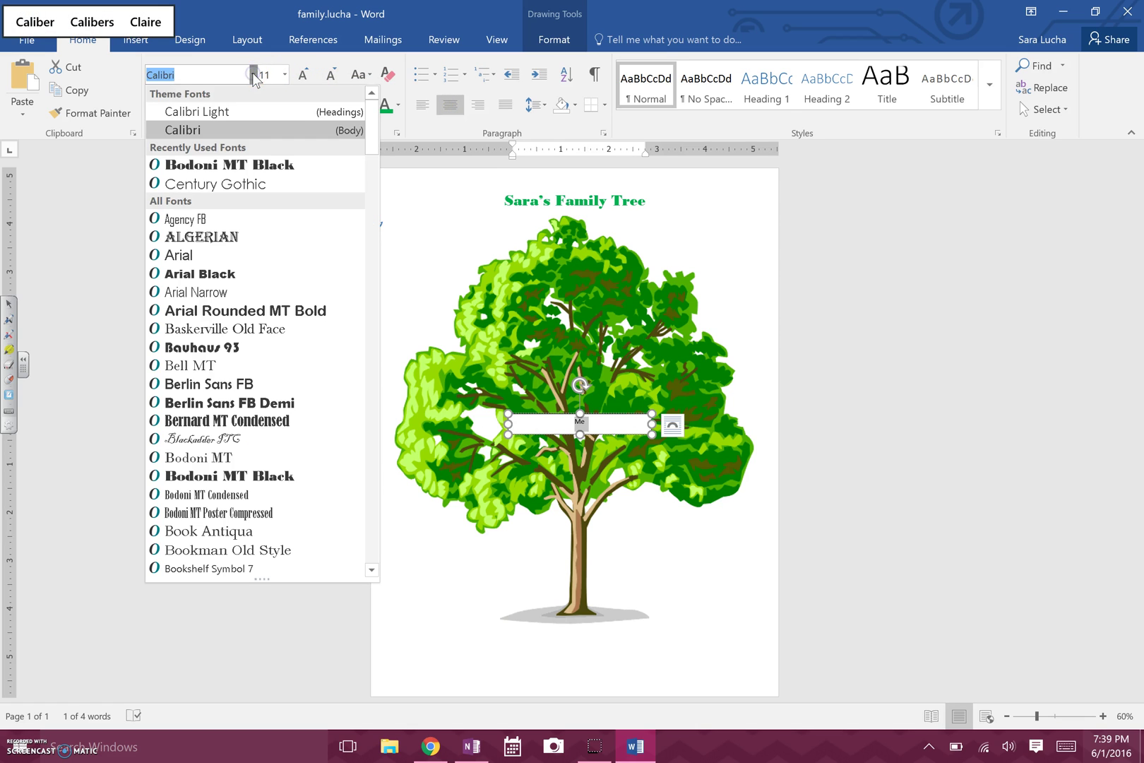
{"action": "left_click", "coordinate": [226, 165]}
{"action": "left_click", "coordinate": [285, 75]}
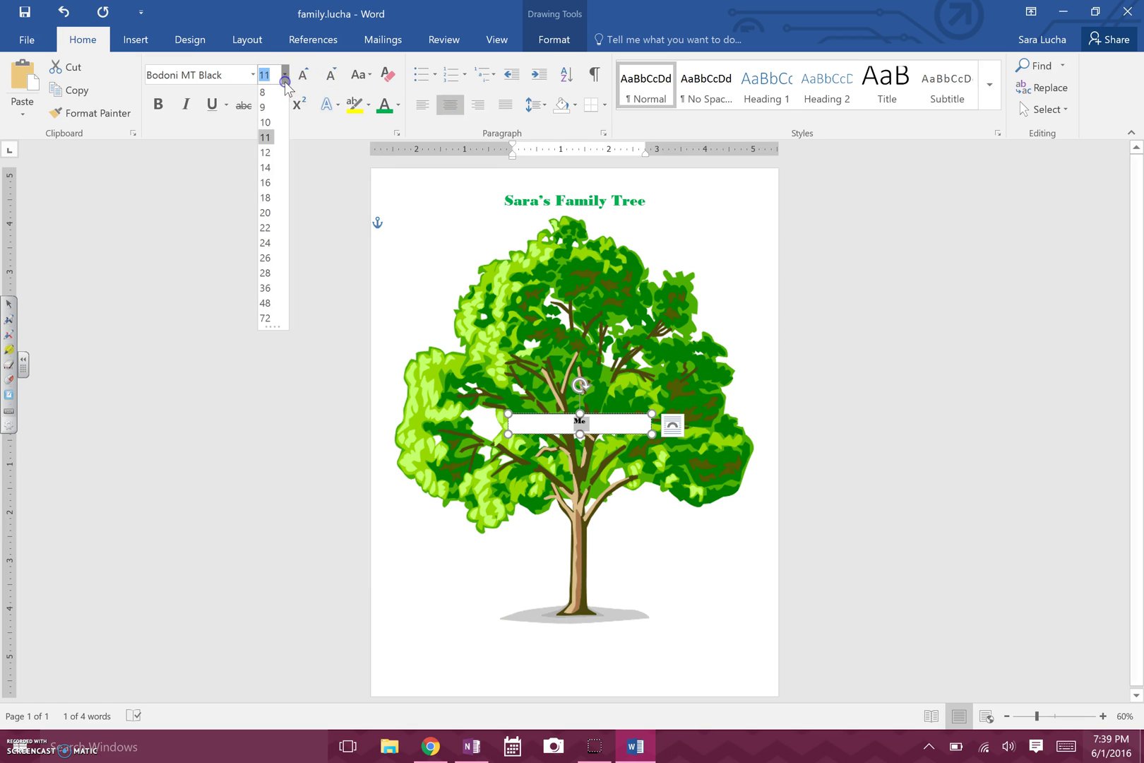
{"action": "left_click", "coordinate": [266, 199]}
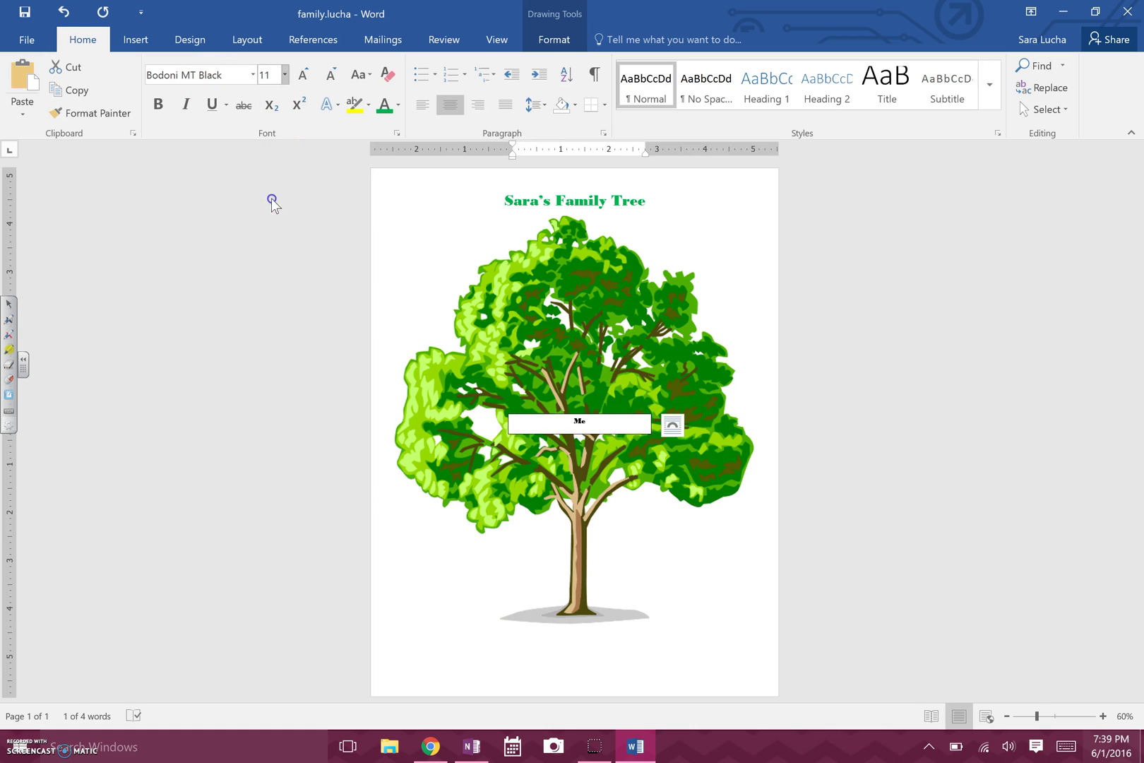
{"action": "left_click", "coordinate": [285, 75]}
{"action": "left_click", "coordinate": [266, 247]}
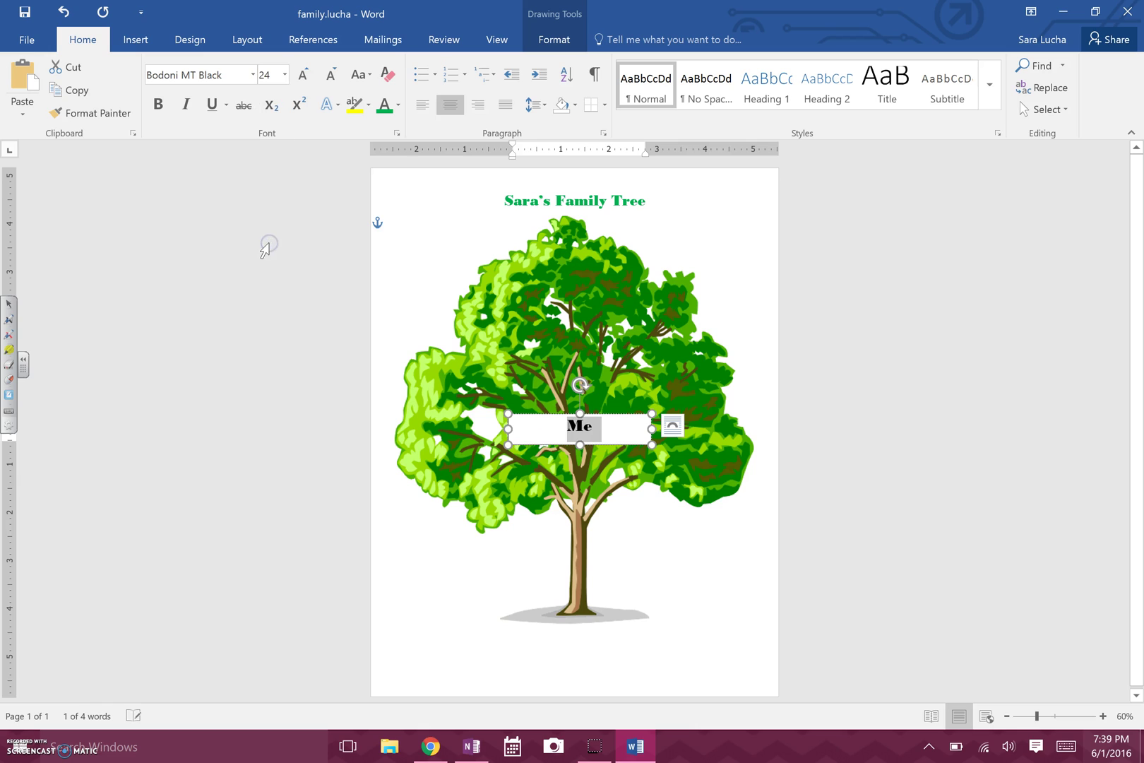
Color the 'Me' text magenta using More Colors.
{"action": "left_click", "coordinate": [398, 105]}
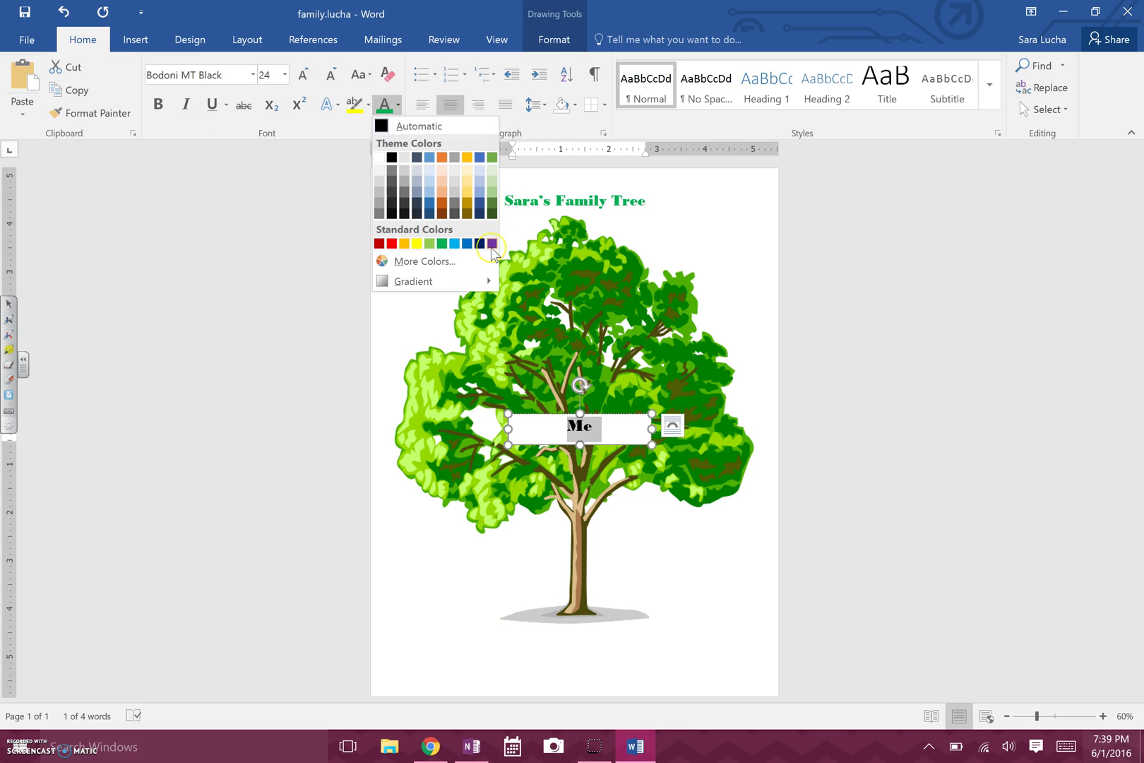
{"action": "left_click", "coordinate": [434, 263]}
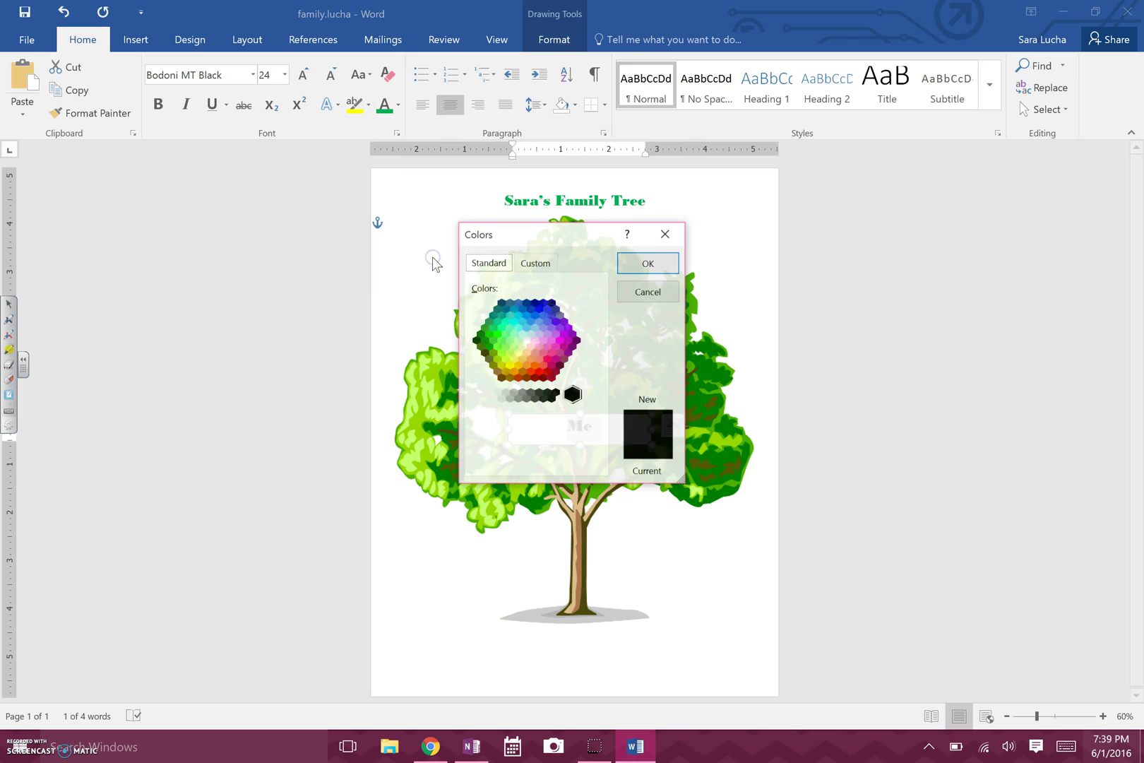
{"action": "left_click", "coordinate": [561, 342]}
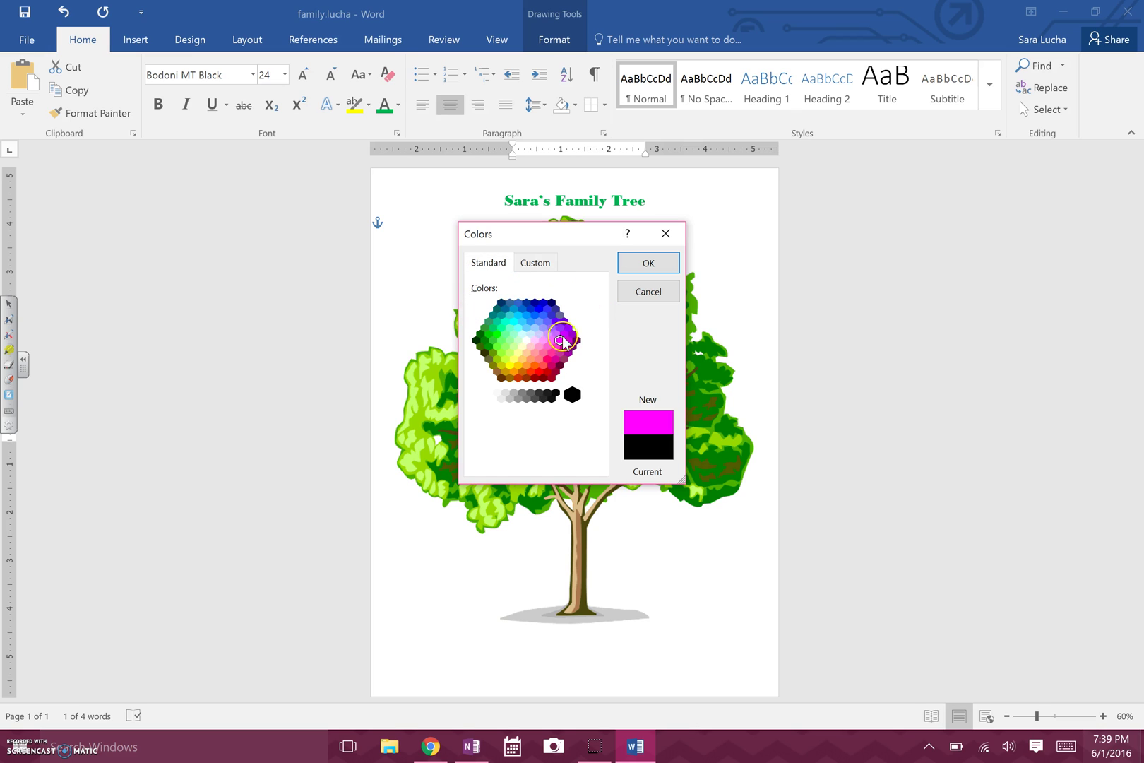
{"action": "left_click", "coordinate": [648, 264]}
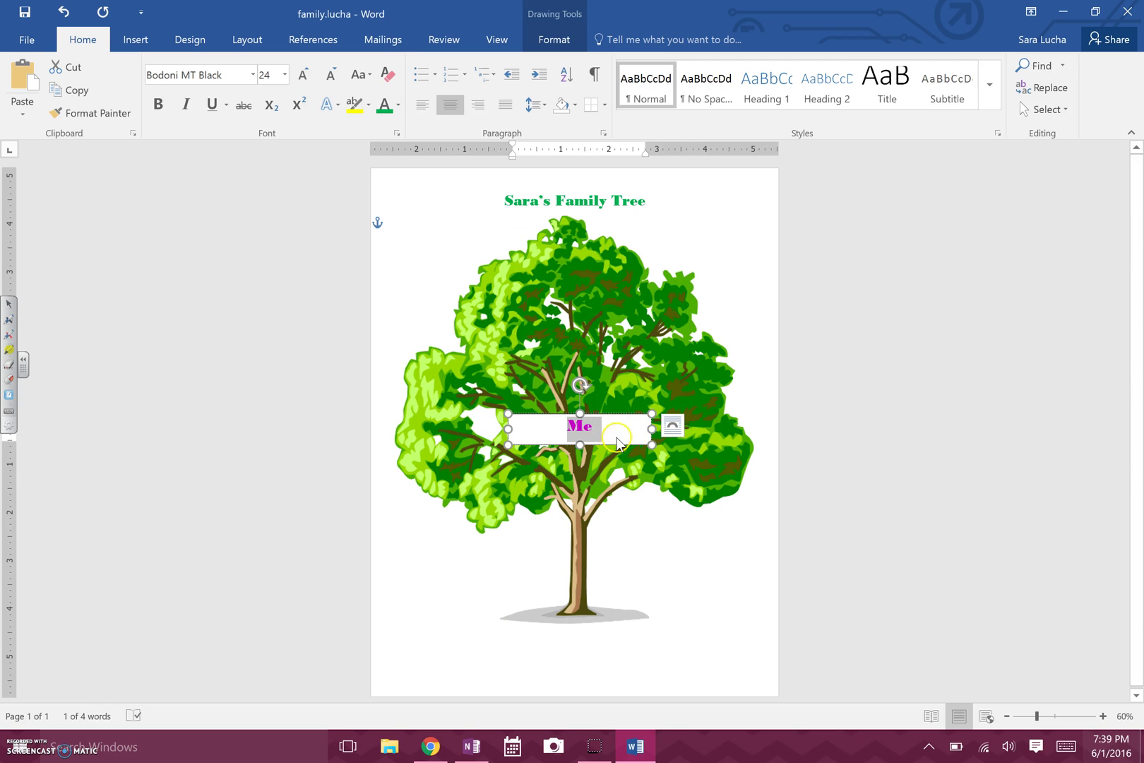
Shrink the Me text box so it fits the word, raising its top edge slightly.
{"action": "left_click", "coordinate": [558, 426]}
{"action": "left_click", "coordinate": [600, 449]}
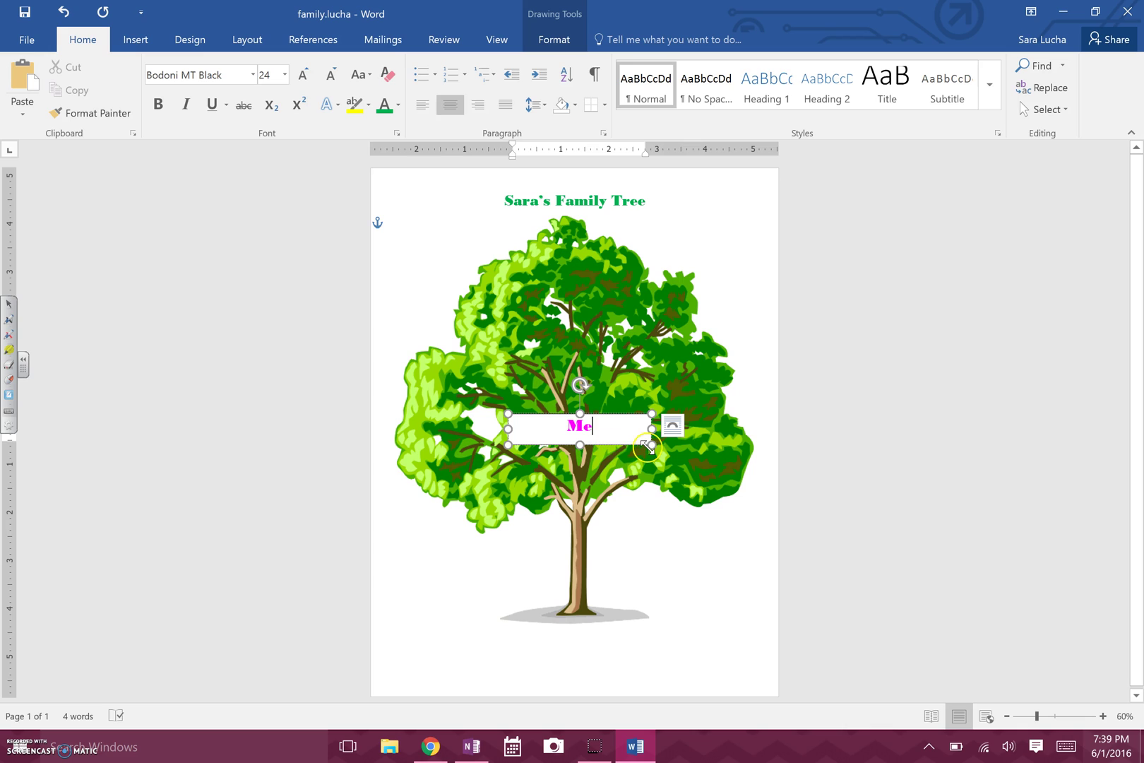
{"action": "left_click_drag", "start_coordinate": [651, 445], "coordinate": [559, 440]}
{"action": "double_click", "coordinate": [534, 426]}
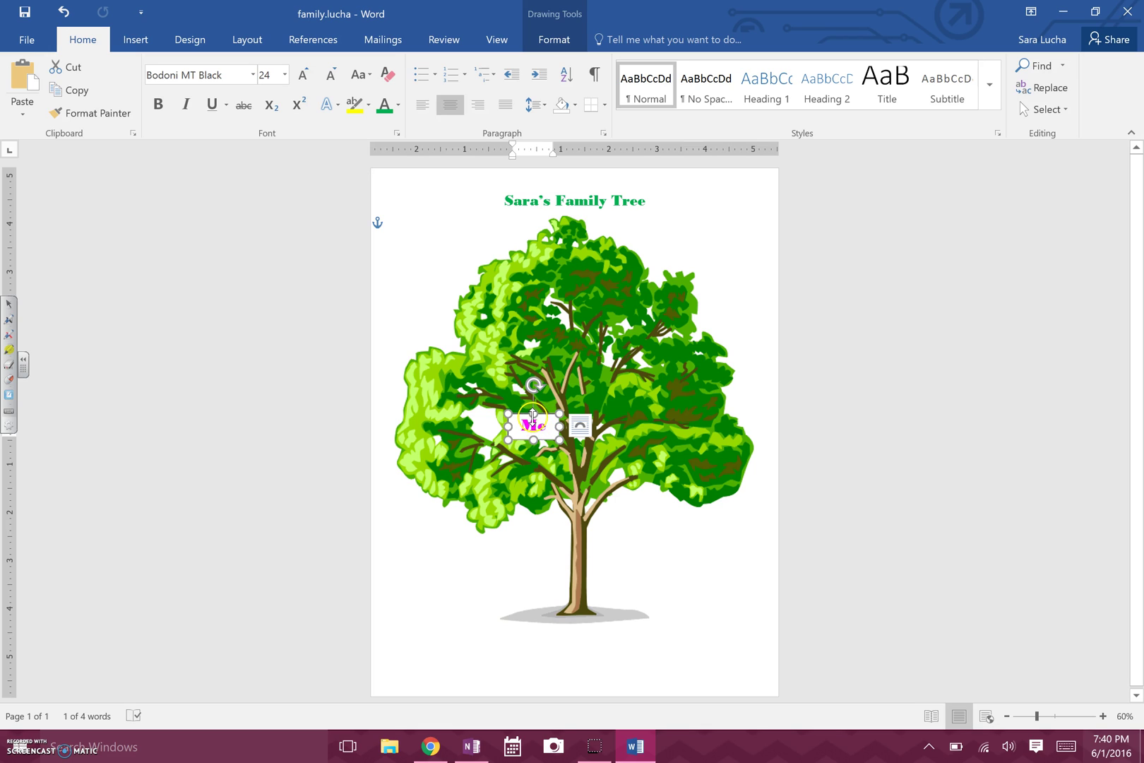
{"action": "left_click_drag", "start_coordinate": [535, 414], "coordinate": [535, 409]}
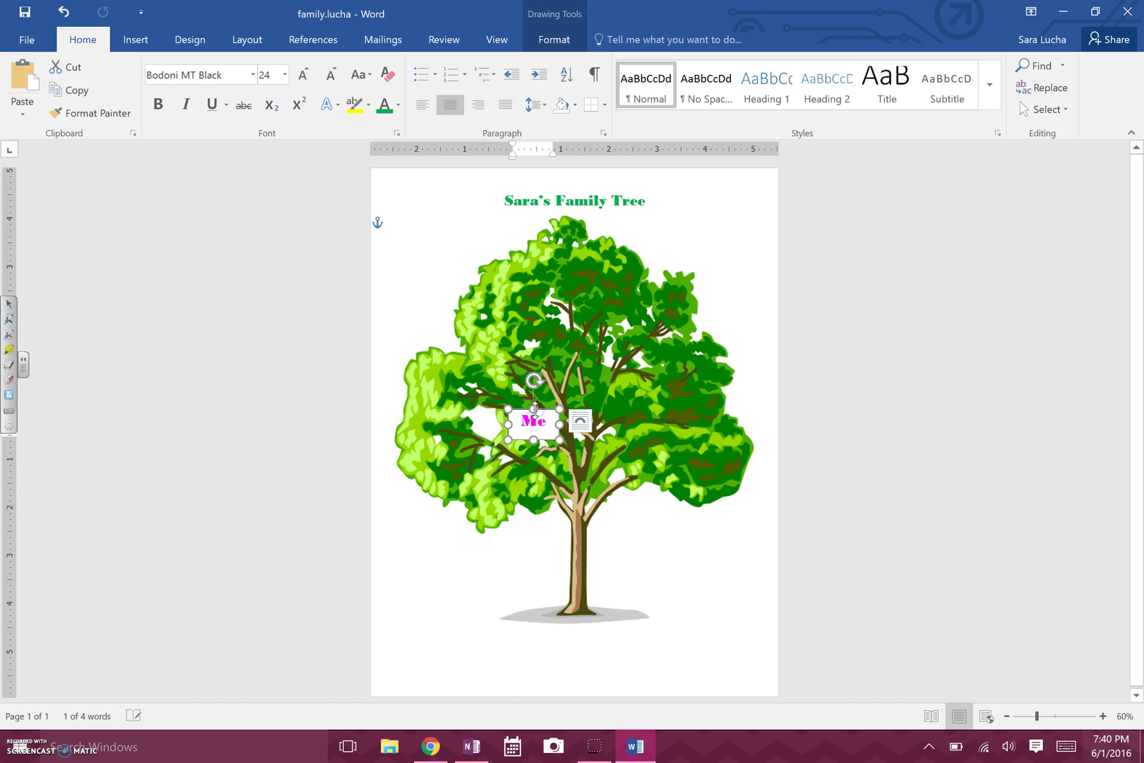
Move the Me box onto the centre of the tree's trunk.
{"action": "left_click", "coordinate": [542, 408]}
{"action": "left_click_drag", "start_coordinate": [541, 407], "coordinate": [592, 422]}
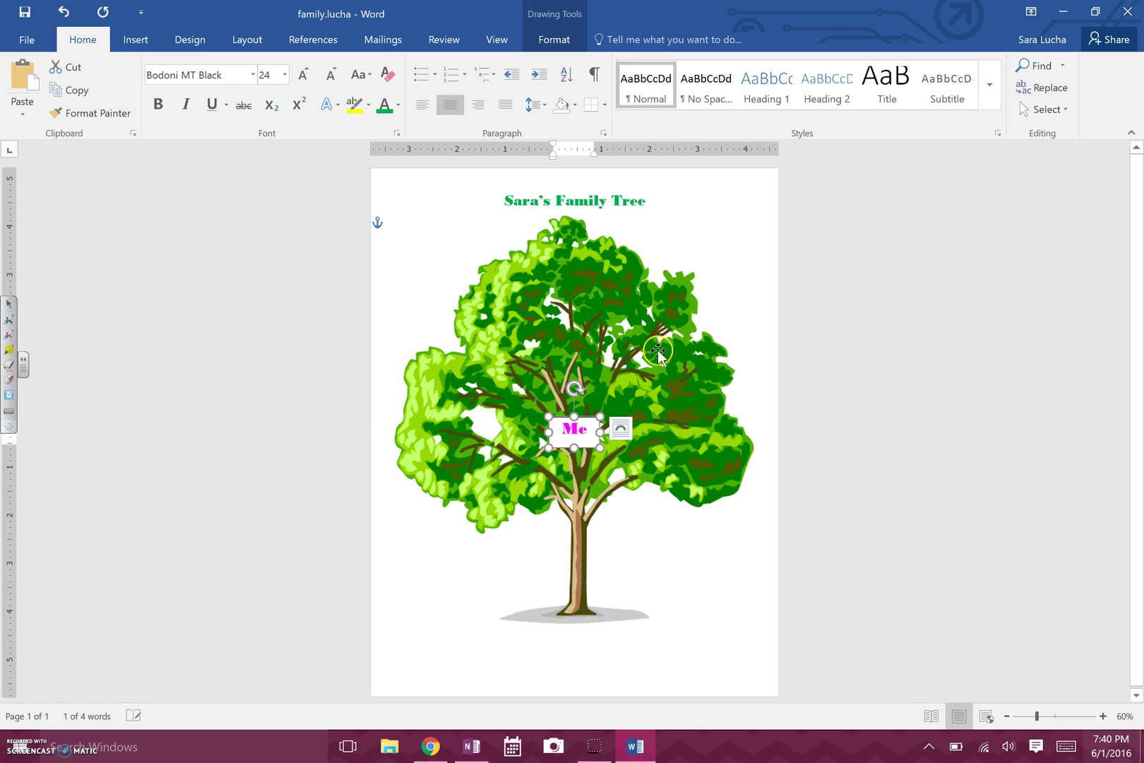
{"action": "left_click", "coordinate": [754, 375]}
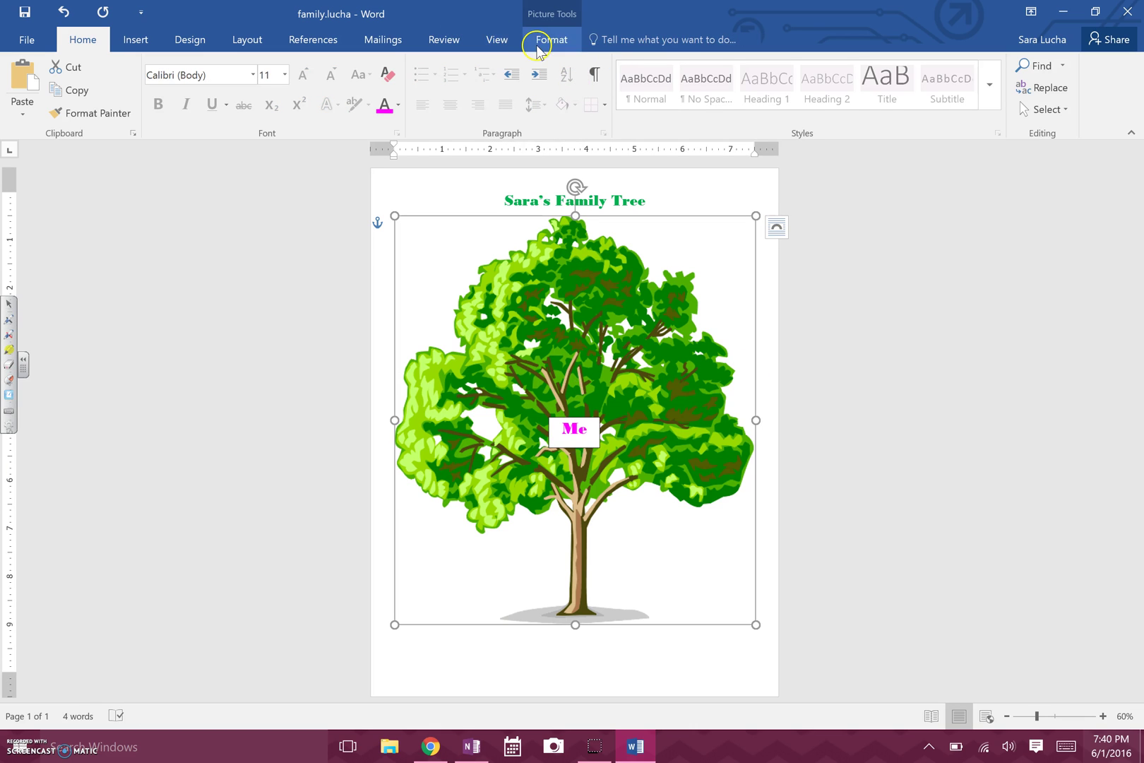
Insert another simple text box below the title and type a family member's name into it.
{"action": "left_click", "coordinate": [136, 39]}
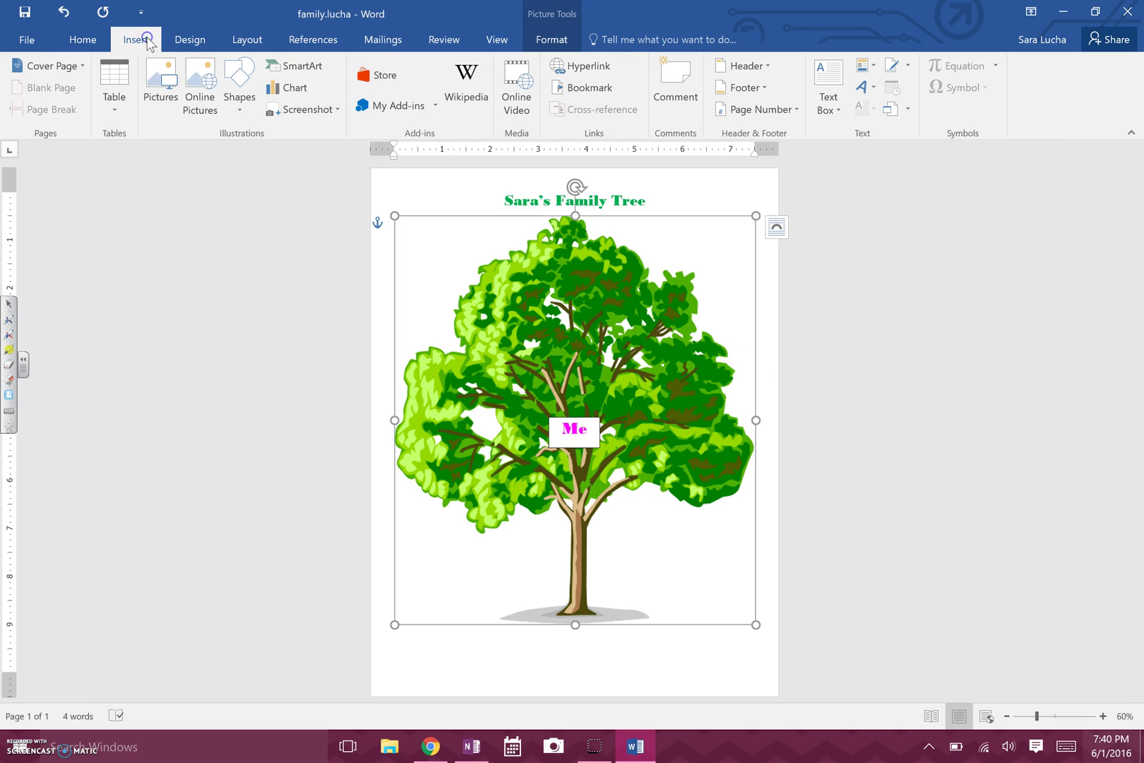
{"action": "left_click", "coordinate": [829, 106]}
{"action": "left_click", "coordinate": [863, 185]}
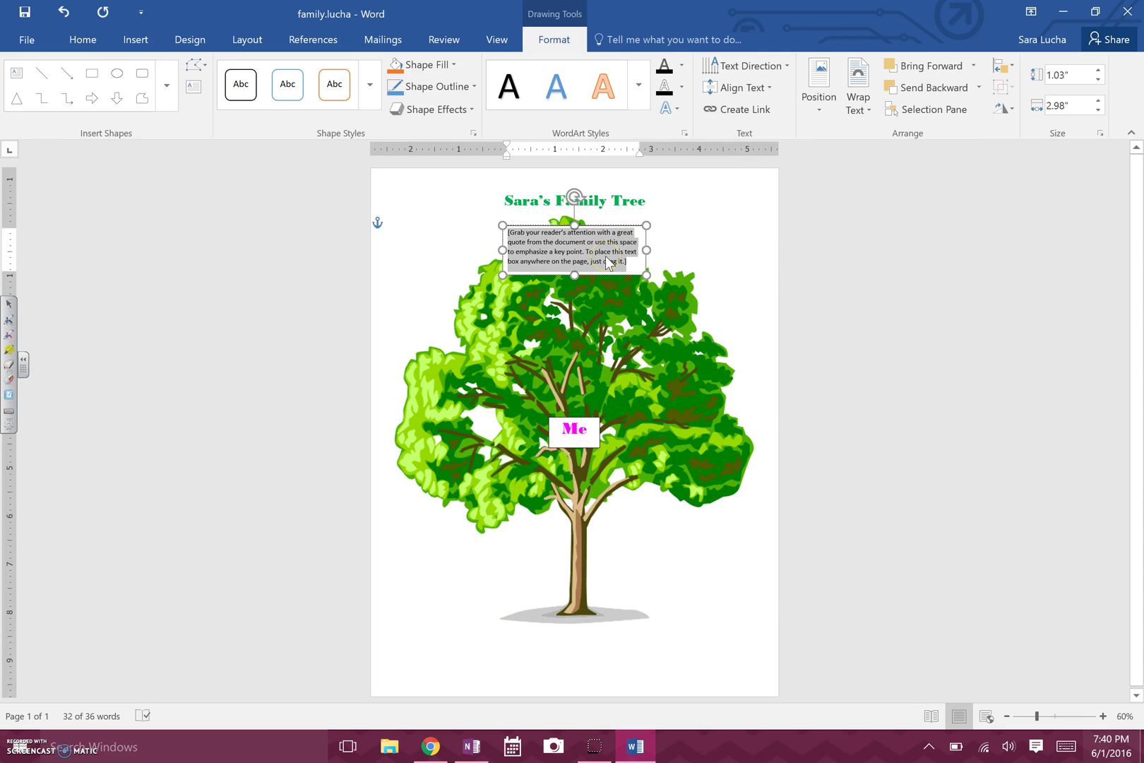
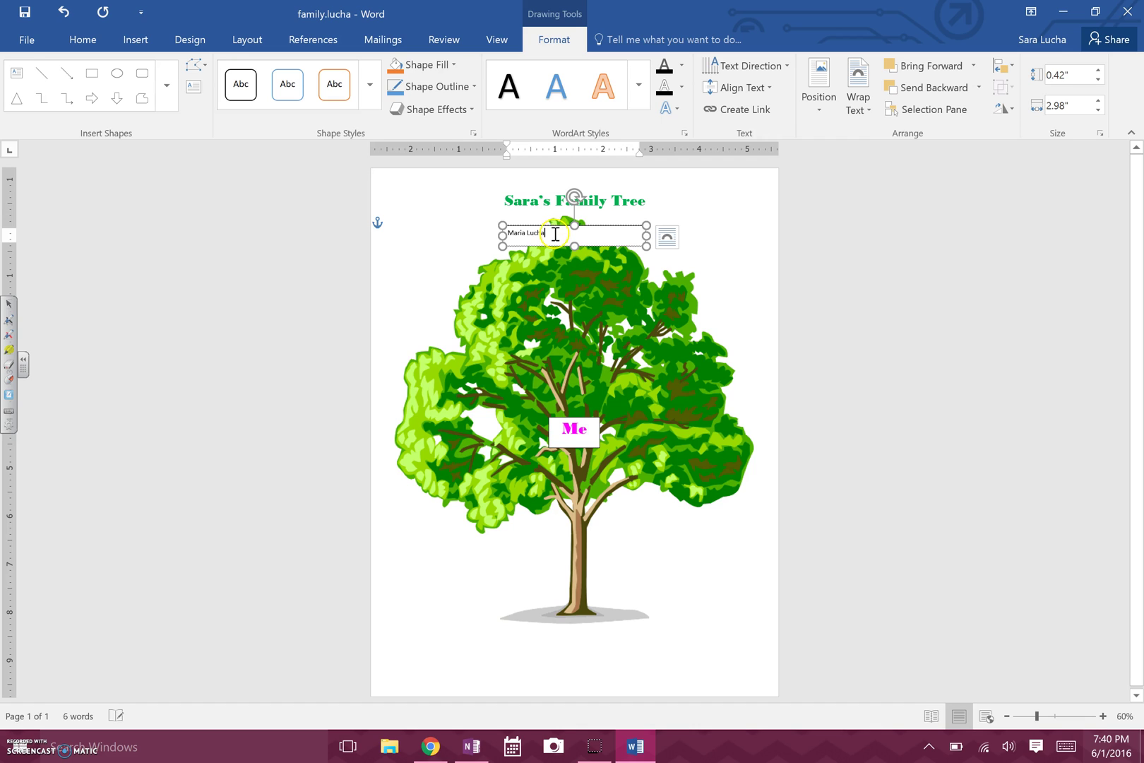
{"action": "left_click_drag", "start_coordinate": [548, 233], "coordinate": [507, 236]}
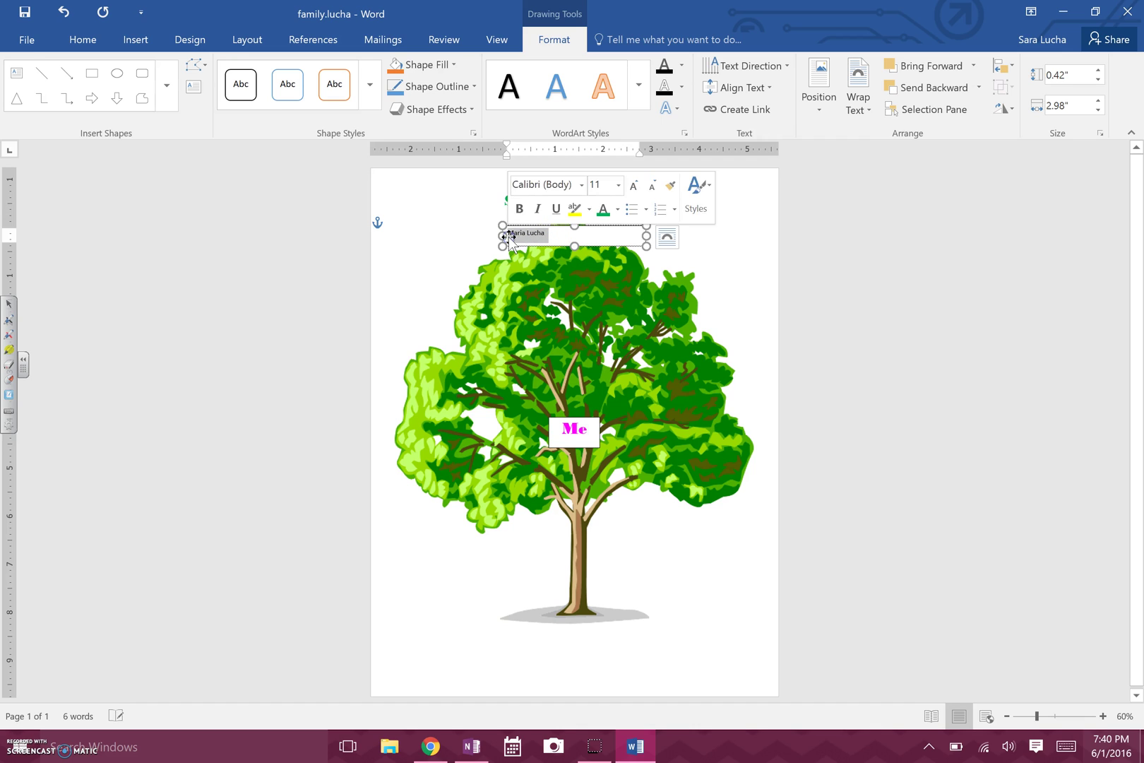
{"action": "left_click", "coordinate": [83, 39]}
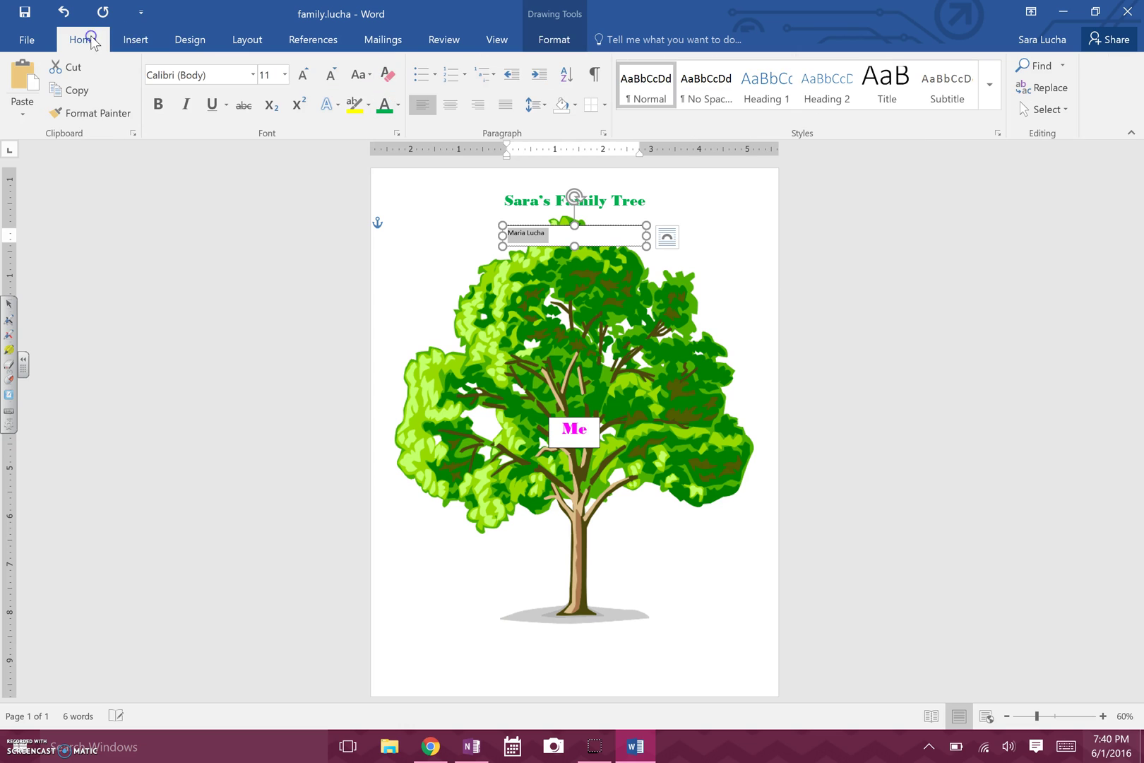
Format the name as 22 pt Bodoni MT Black in light blue.
{"action": "left_click", "coordinate": [253, 74]}
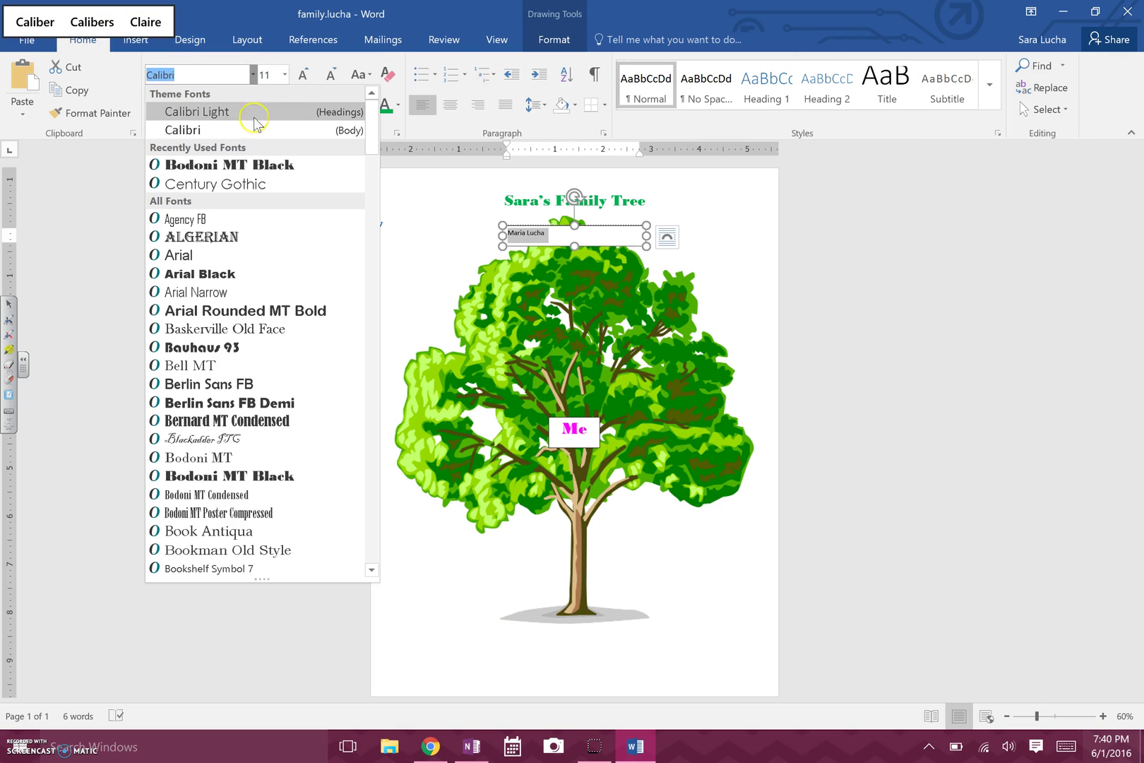
{"action": "left_click", "coordinate": [253, 168]}
{"action": "left_click", "coordinate": [284, 74]}
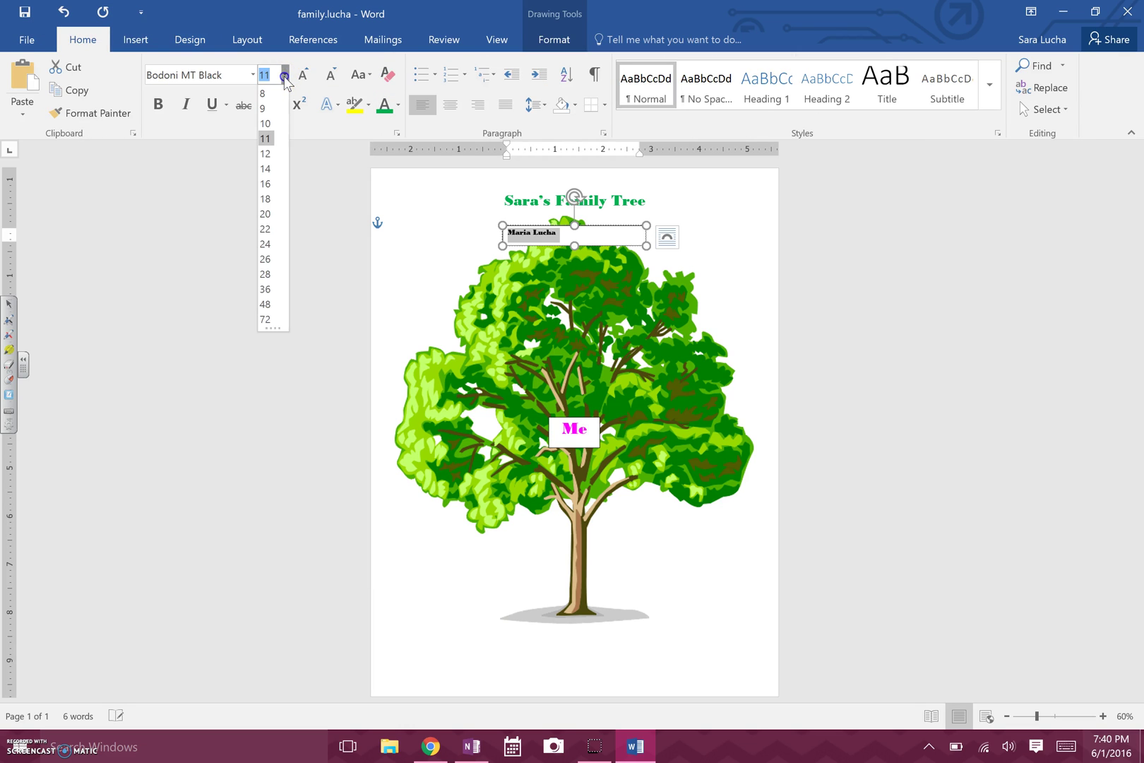
{"action": "left_click", "coordinate": [265, 228]}
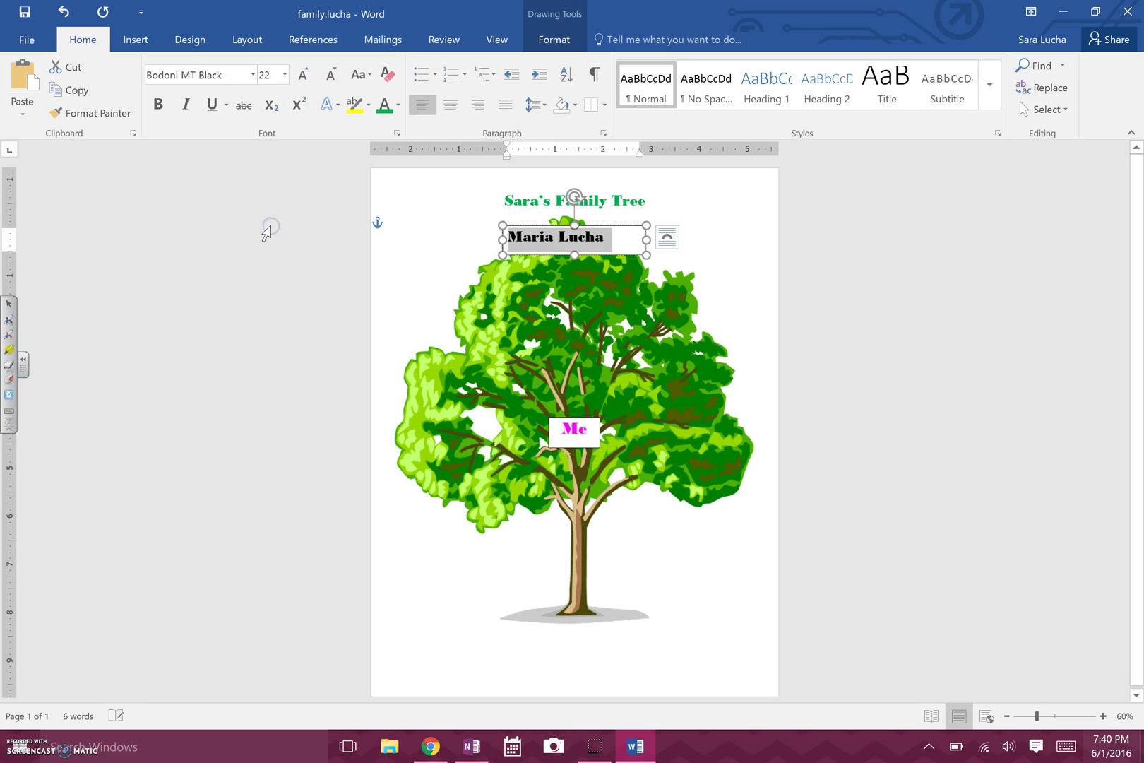
{"action": "left_click", "coordinate": [398, 104]}
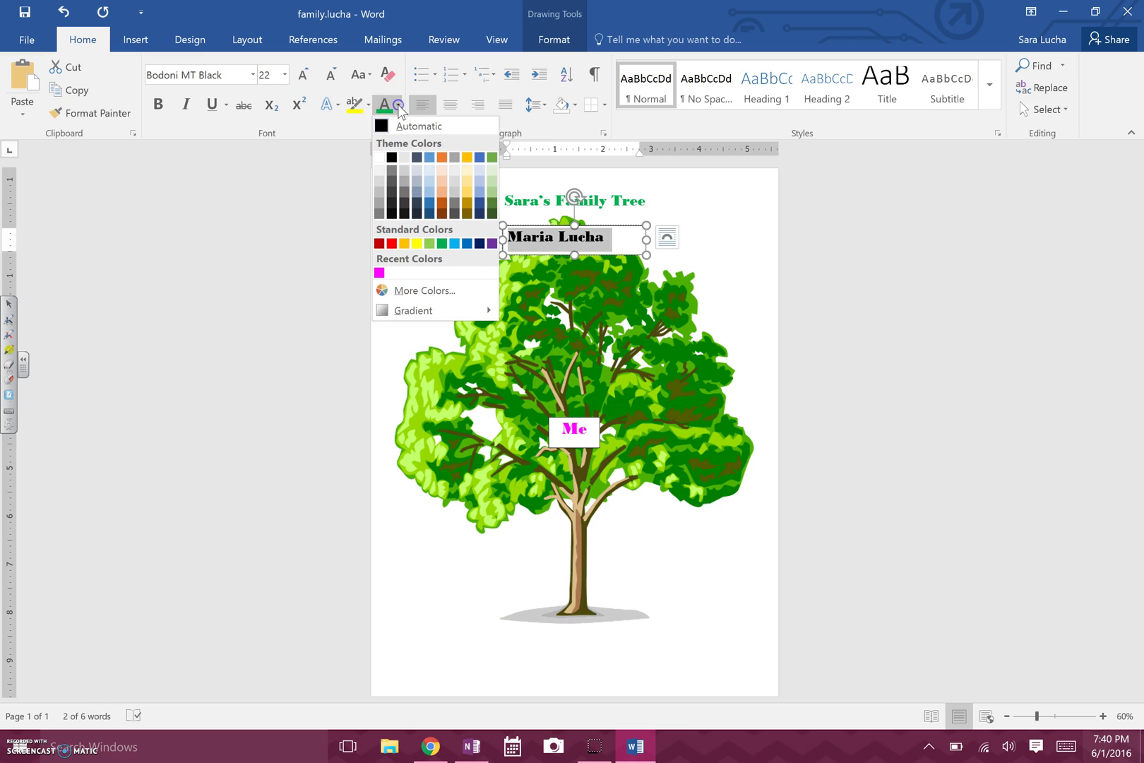
{"action": "left_click", "coordinate": [459, 244]}
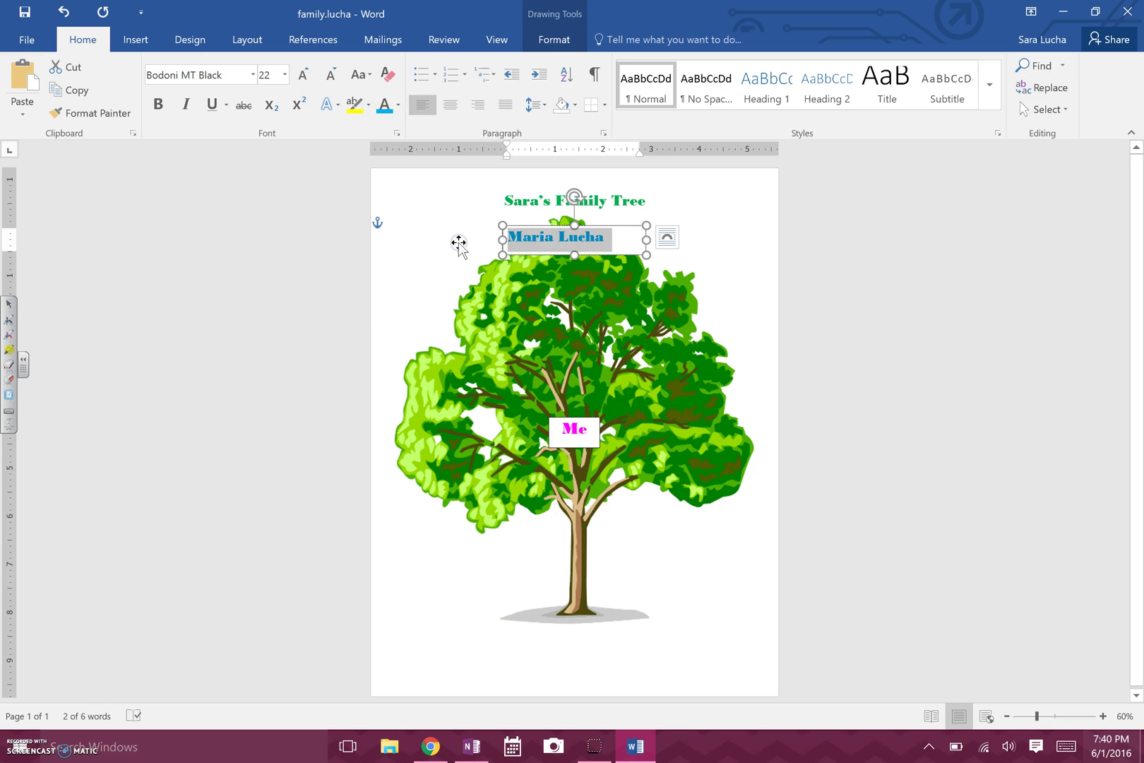
Centre the name in its box and trim the box width to fit it.
{"action": "left_click", "coordinate": [453, 106]}
{"action": "left_click_drag", "start_coordinate": [646, 255], "coordinate": [615, 253]}
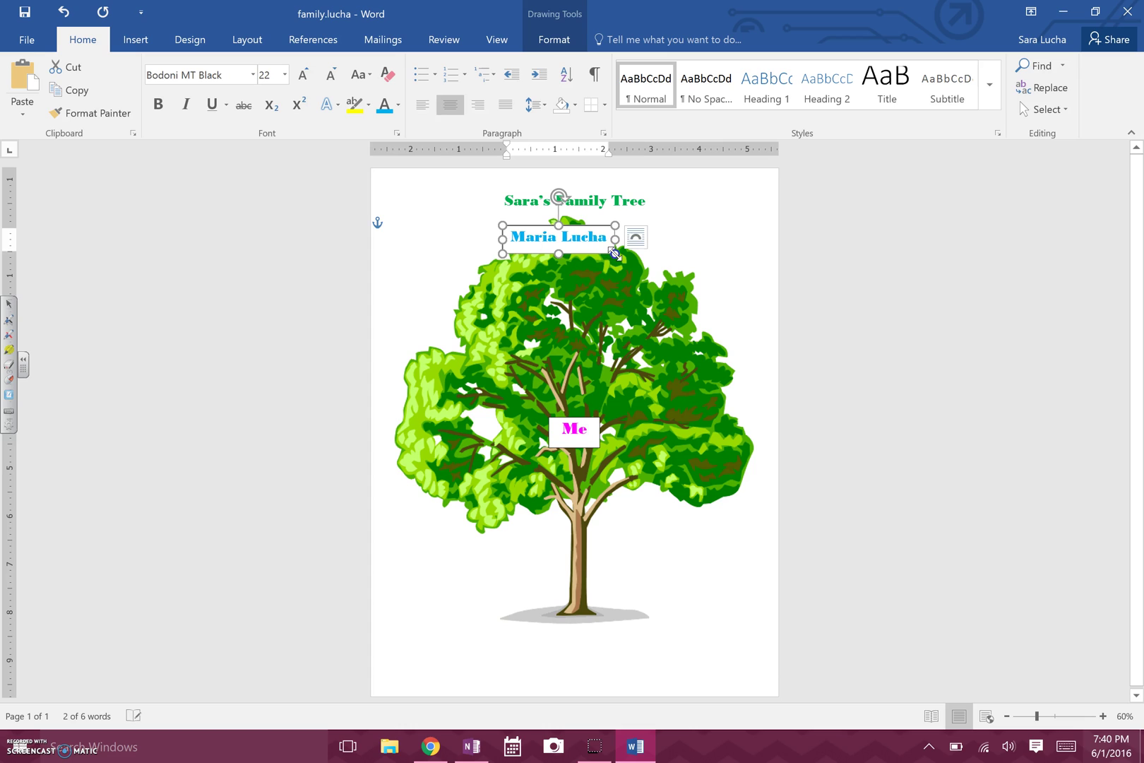
{"action": "left_click", "coordinate": [565, 230]}
Move the name box onto the tree's right branches, above and right of Me.
{"action": "left_click_drag", "start_coordinate": [564, 226], "coordinate": [684, 366]}
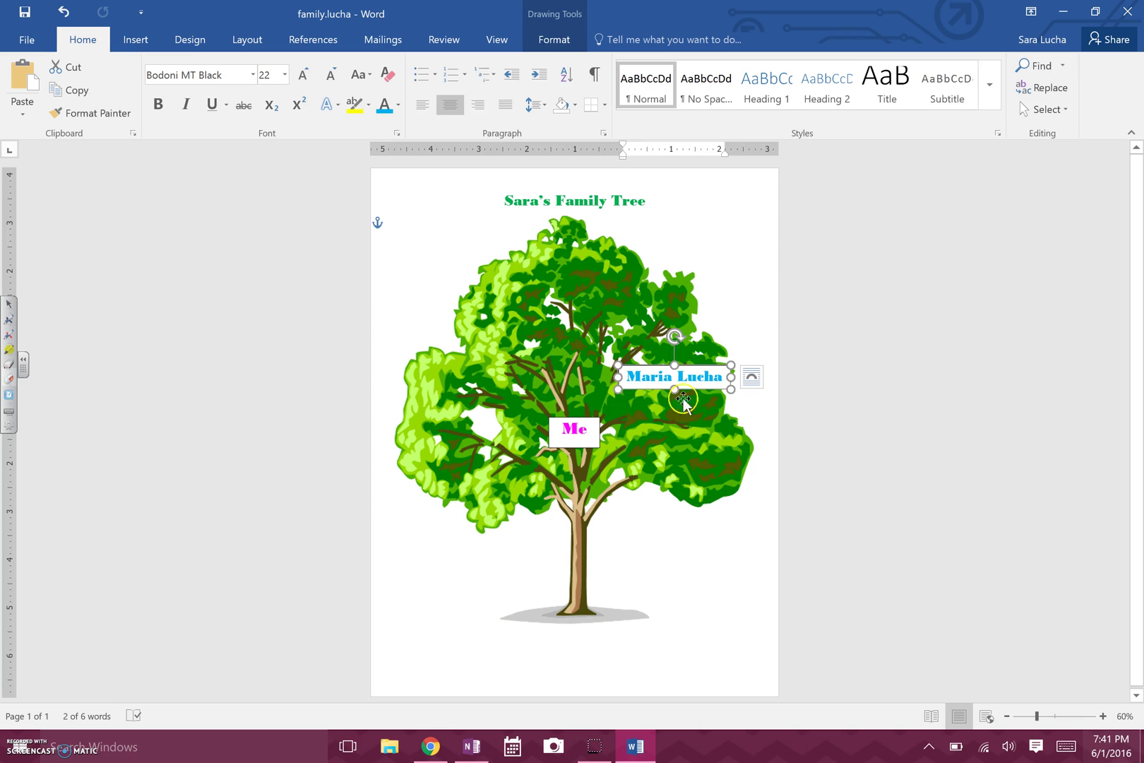
{"action": "left_click", "coordinate": [427, 251]}
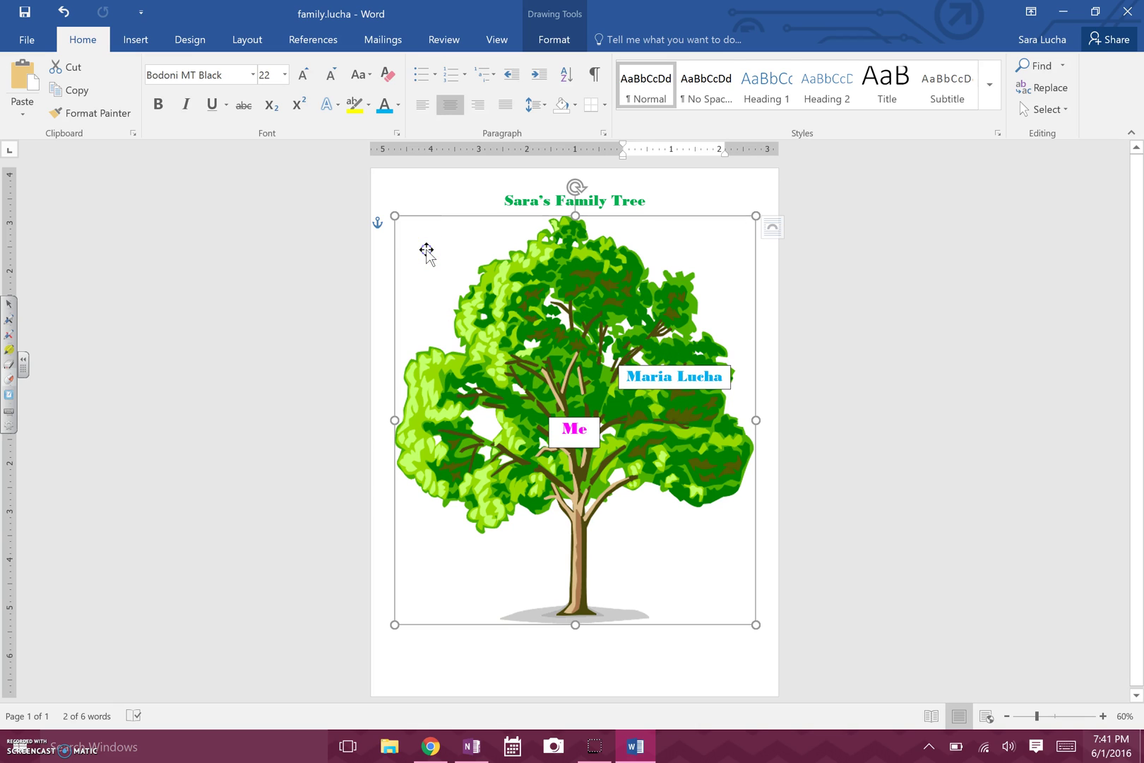
{"action": "left_click", "coordinate": [433, 188]}
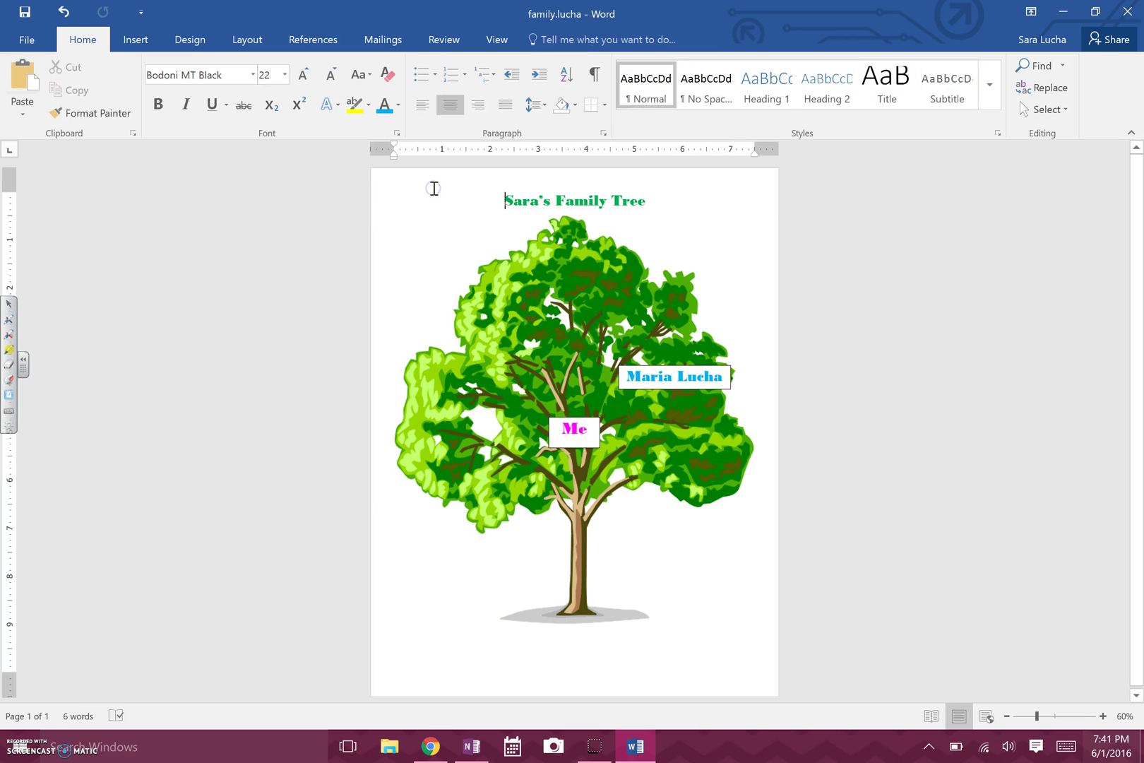
{"action": "left_click", "coordinate": [148, 41]}
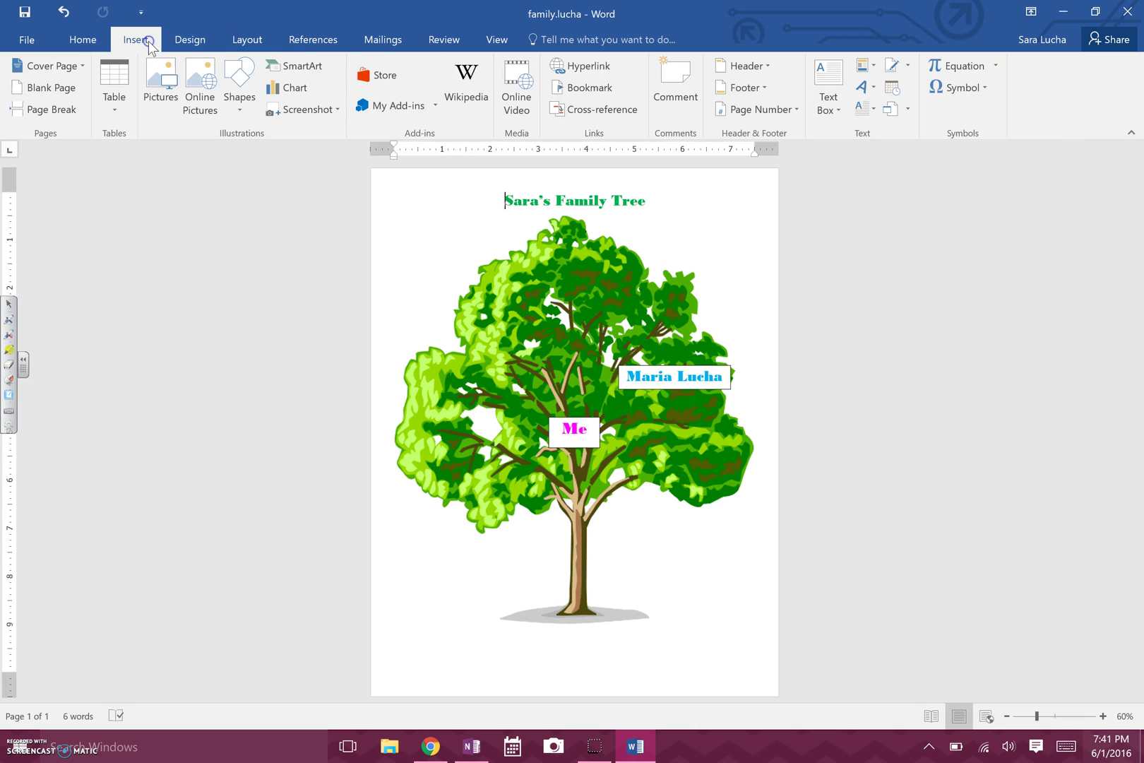
Draw a straight line from the family member's name box down to the Me box.
{"action": "left_click", "coordinate": [240, 109]}
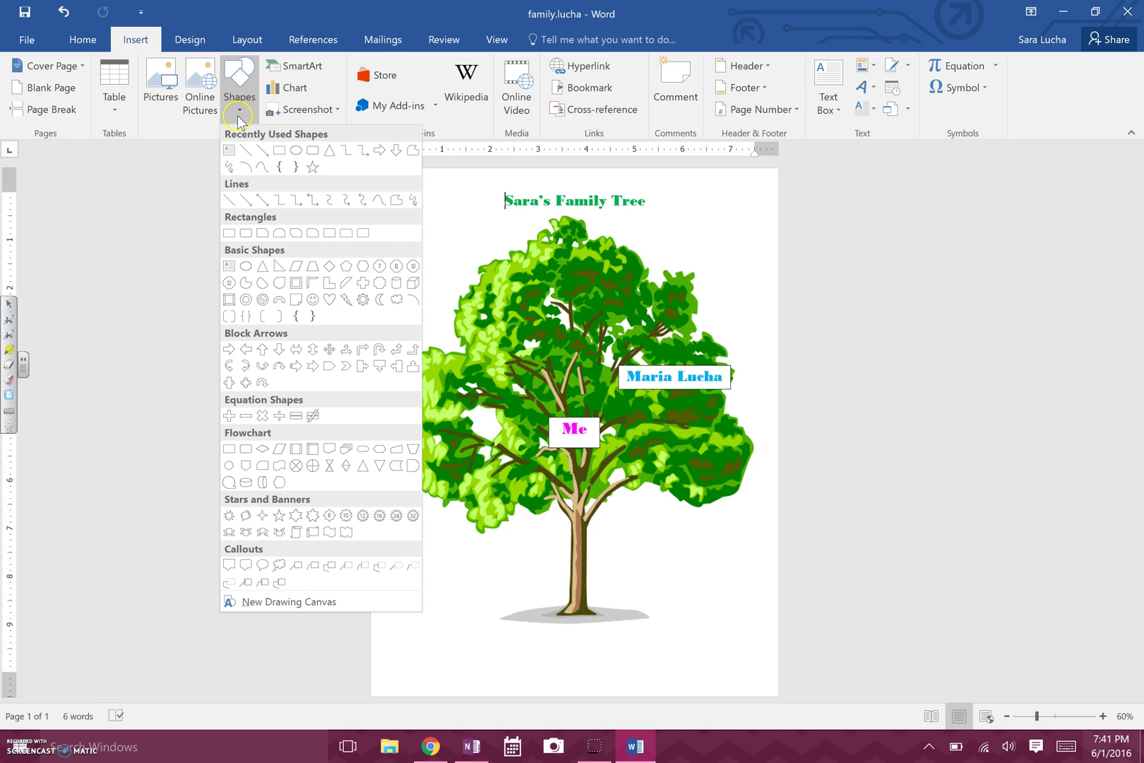
{"action": "left_click", "coordinate": [245, 151]}
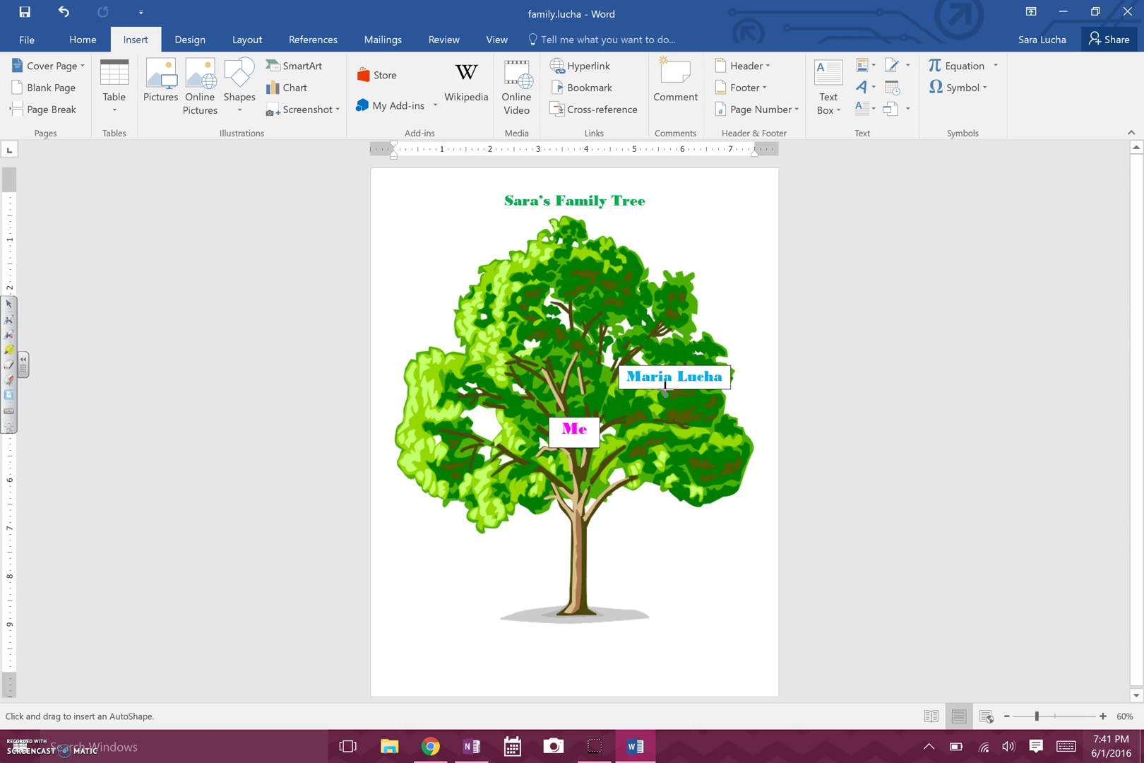
{"action": "left_click_drag", "start_coordinate": [665, 387], "coordinate": [600, 421]}
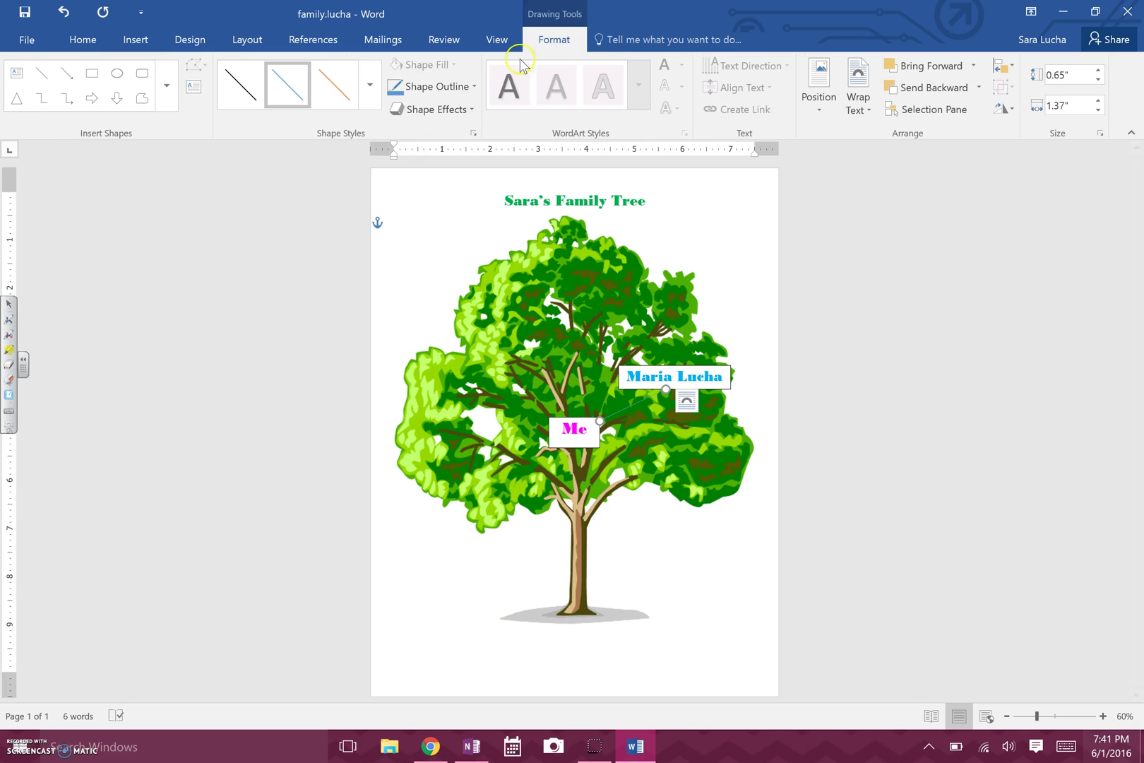
{"action": "left_click", "coordinate": [555, 42]}
Make the connecting line black with a 4½ pt outline weight.
{"action": "left_click", "coordinate": [474, 86]}
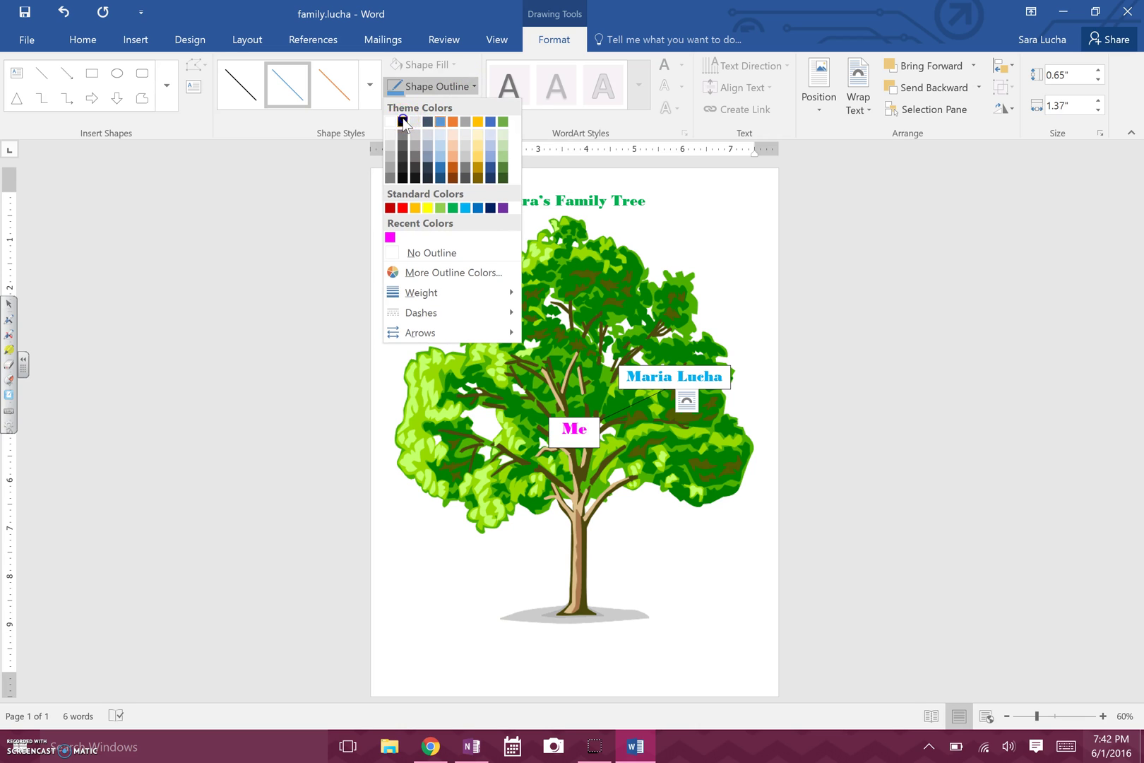
{"action": "left_click", "coordinate": [402, 121]}
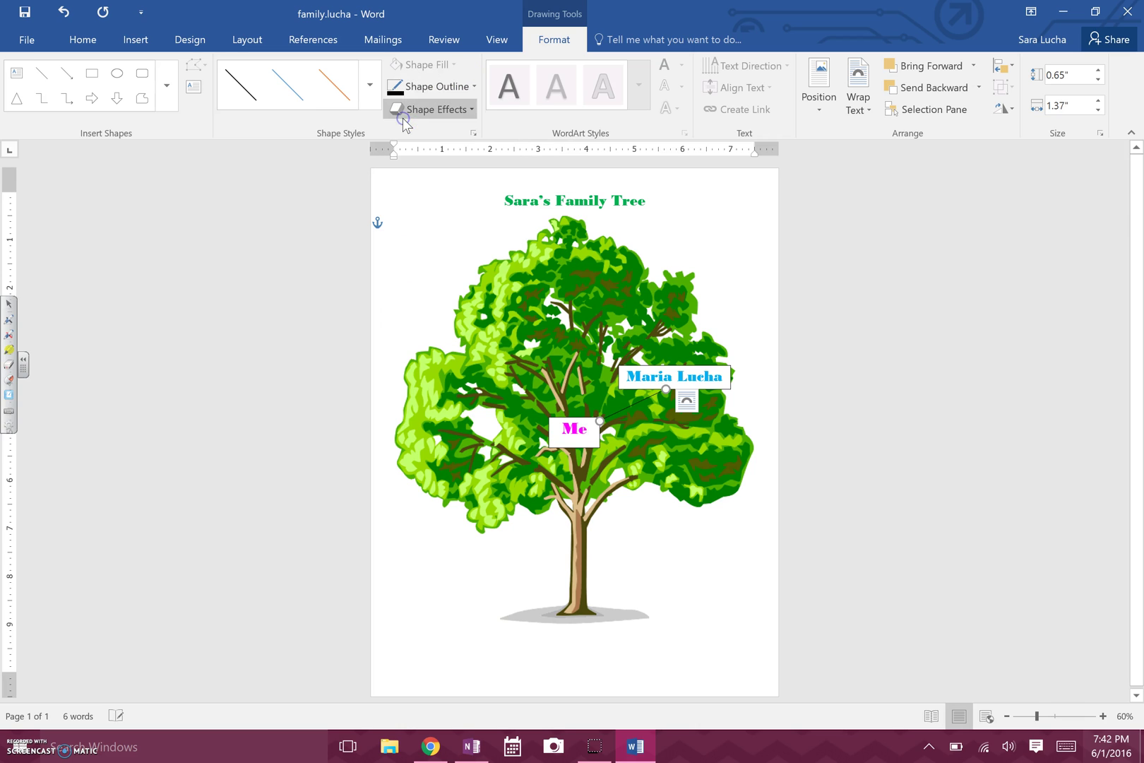
{"action": "left_click", "coordinate": [475, 86]}
{"action": "mouse_move", "coordinate": [448, 292]}
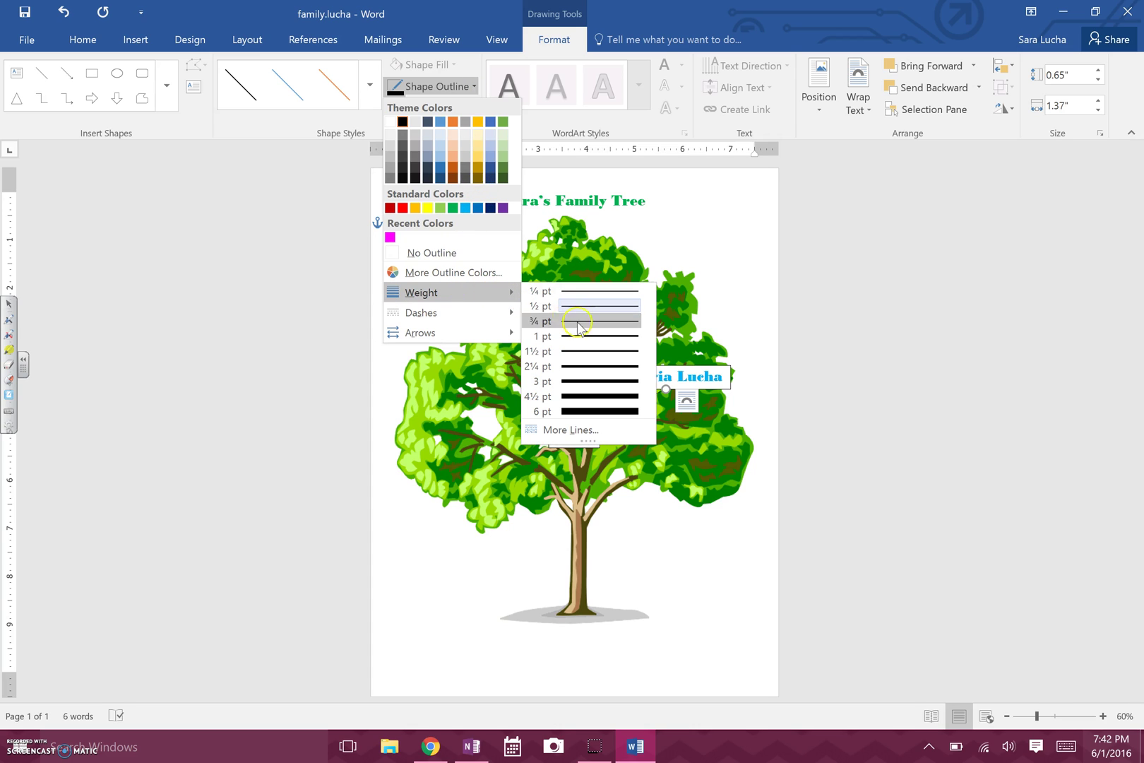
{"action": "left_click", "coordinate": [597, 381]}
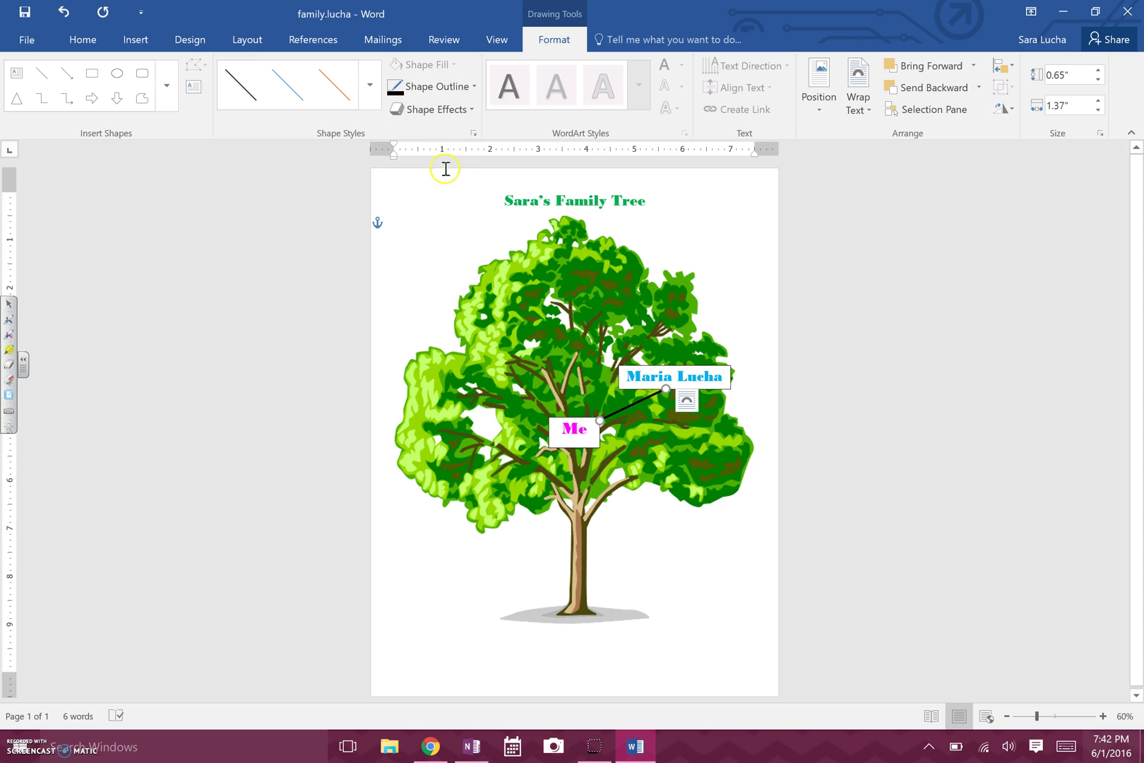
{"action": "left_click", "coordinate": [474, 87]}
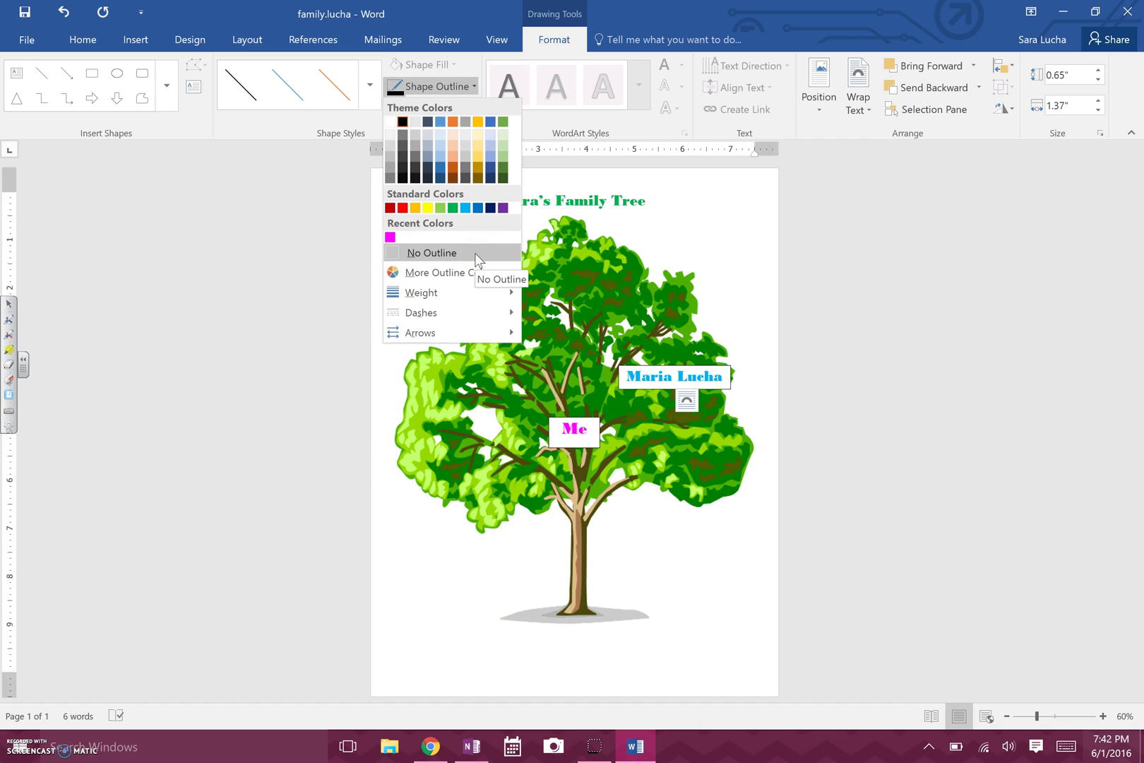
{"action": "left_click", "coordinate": [474, 292]}
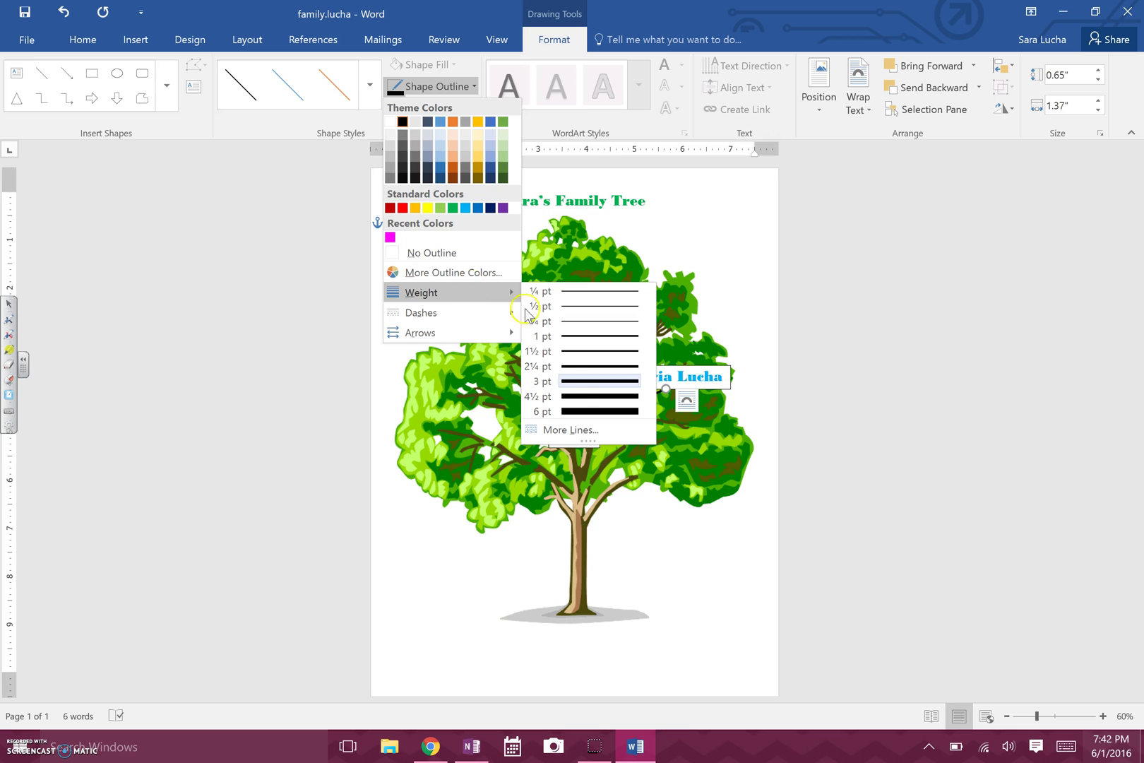
{"action": "left_click", "coordinate": [575, 396]}
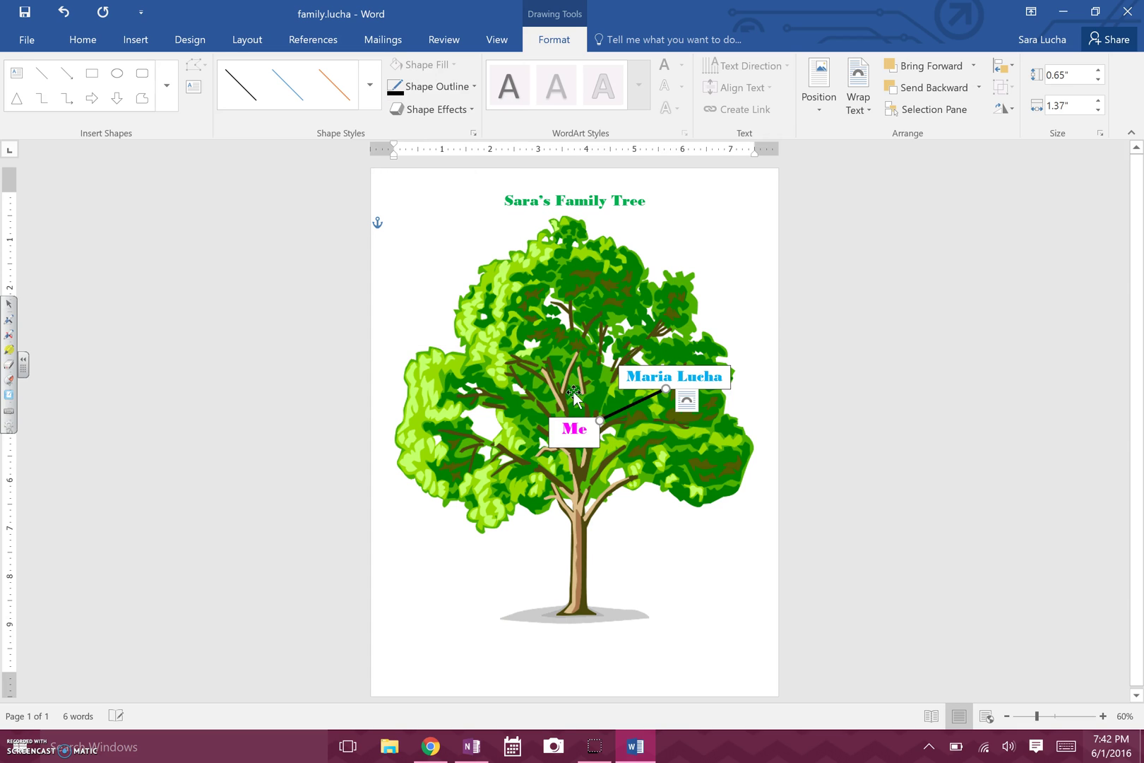
{"action": "left_click", "coordinate": [767, 353]}
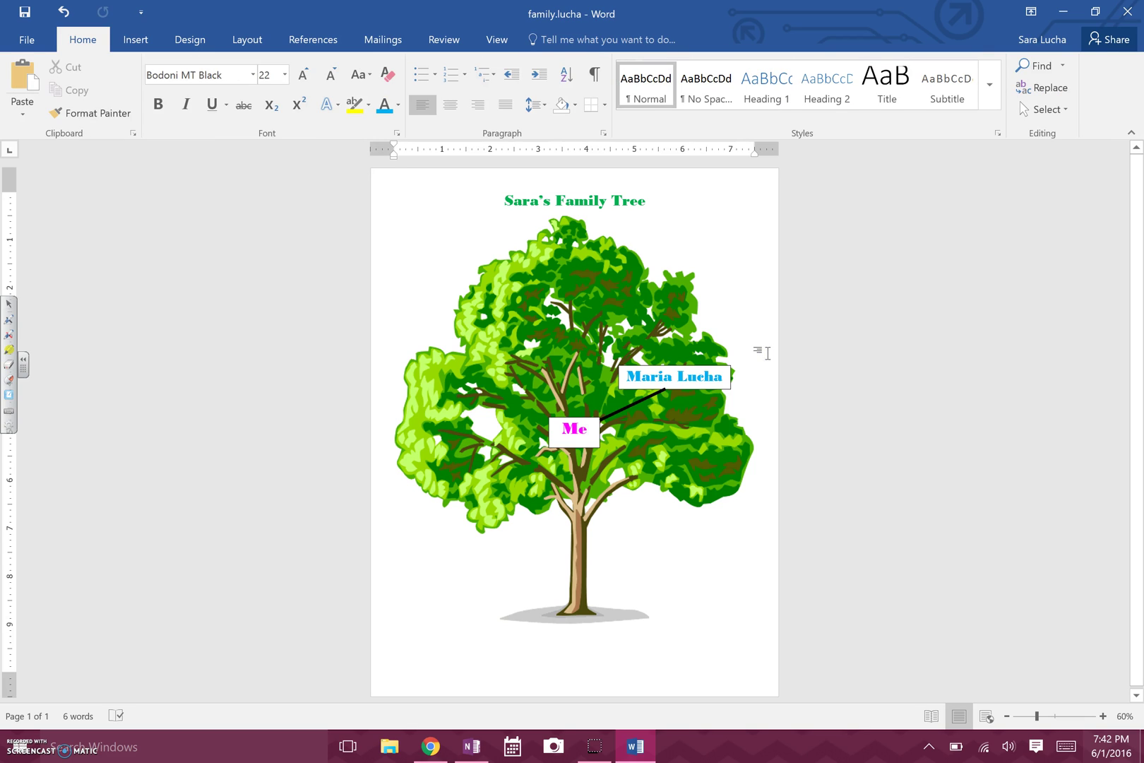